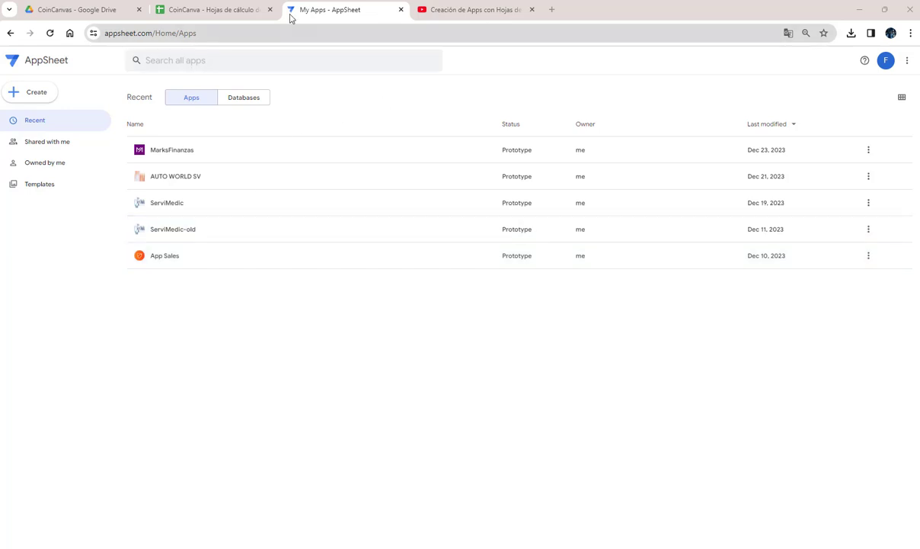
Step: Browse the icon images in the Iconos folder, then return to the CoinCanvas folder
{"action": "left_click", "coordinate": [91, 19]}
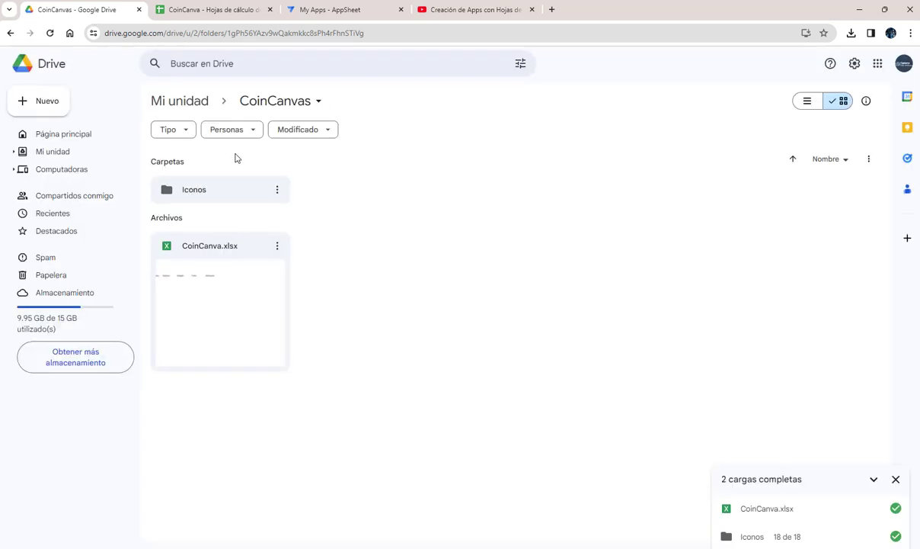
{"action": "left_click", "coordinate": [896, 479]}
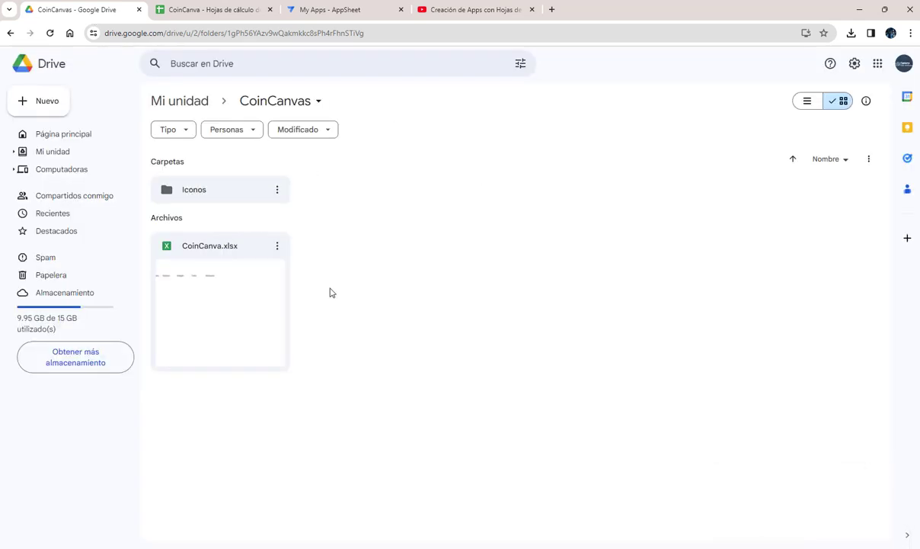
{"action": "double_click", "coordinate": [212, 192]}
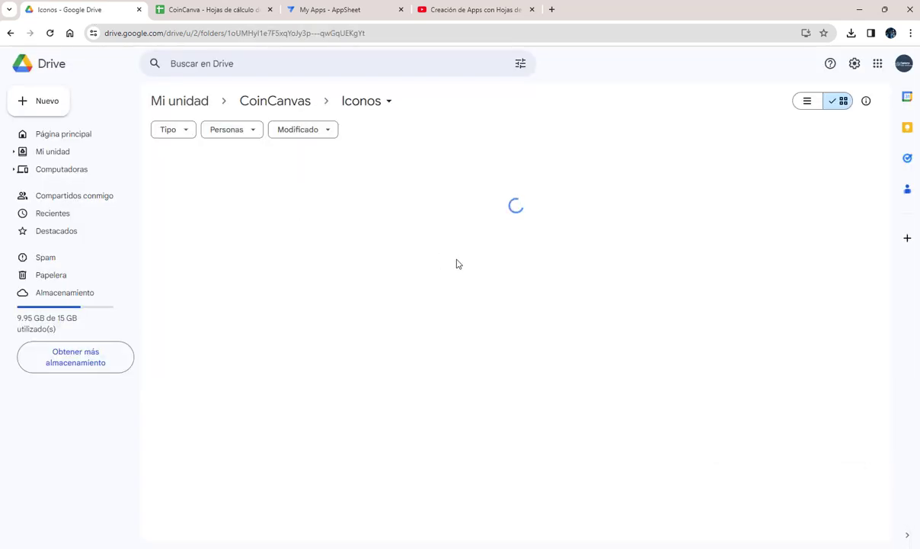
{"action": "scroll", "coordinate": [549, 333], "scroll_direction": "down", "scroll_amount": 3}
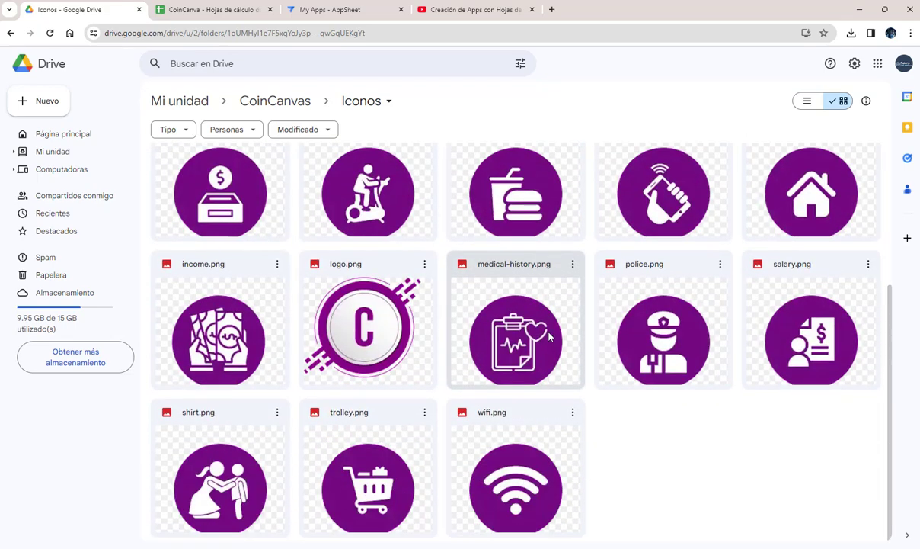
{"action": "scroll", "coordinate": [549, 335], "scroll_direction": "up", "scroll_amount": 3}
{"action": "left_click", "coordinate": [281, 101]}
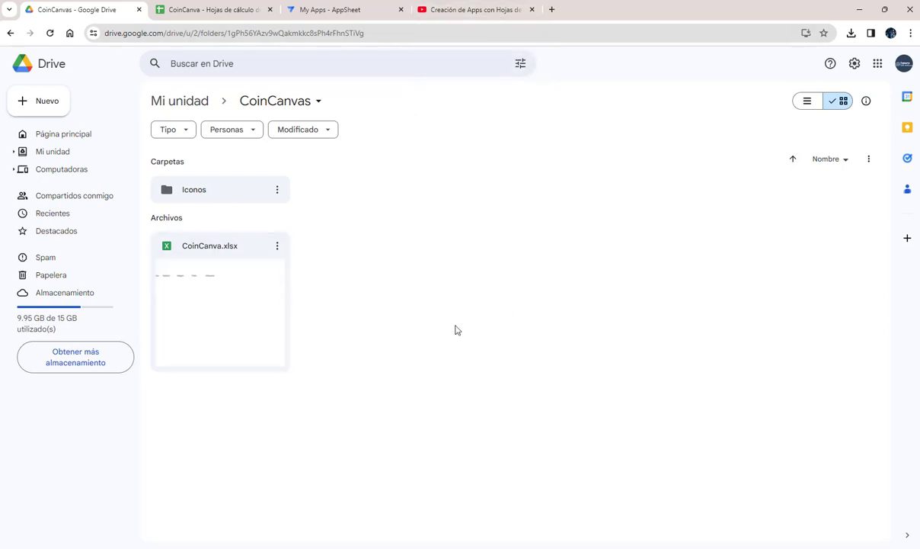
Step: Look through the YouTube course playlist, then view the CoinCanva spreadsheet's Categorias sheet
{"action": "left_click", "coordinate": [490, 10]}
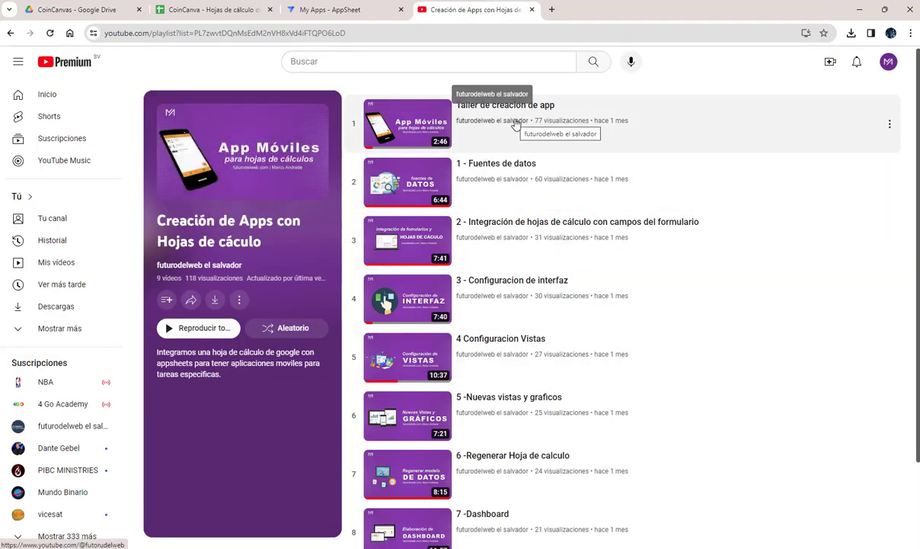
{"action": "scroll", "coordinate": [610, 191], "scroll_direction": "down", "scroll_amount": 2}
{"action": "scroll", "coordinate": [613, 196], "scroll_direction": "up", "scroll_amount": 2}
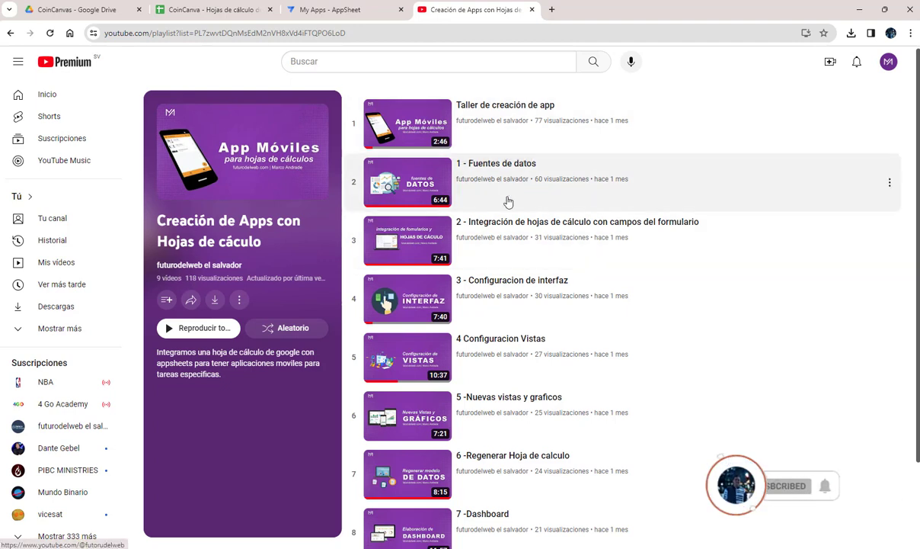
{"action": "scroll", "coordinate": [596, 236], "scroll_direction": "down", "scroll_amount": 2}
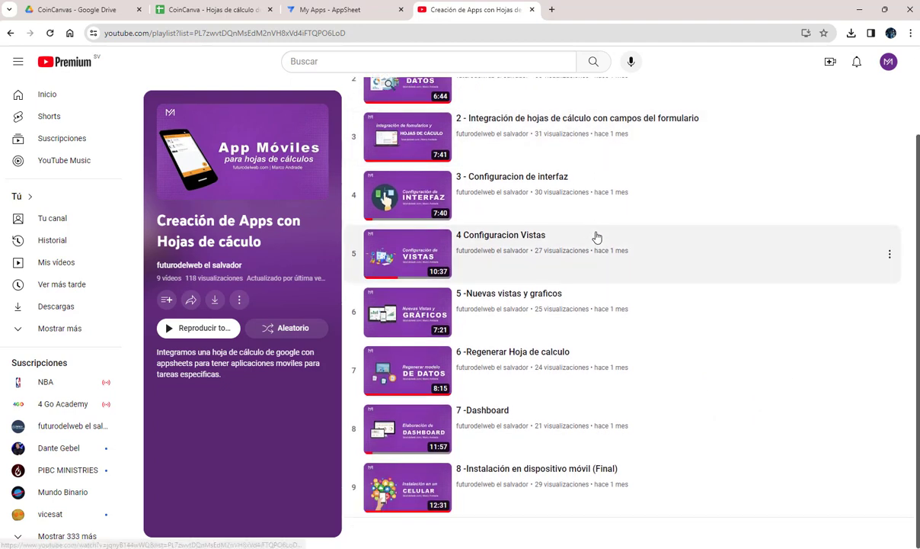
{"action": "scroll", "coordinate": [596, 237], "scroll_direction": "up", "scroll_amount": 2}
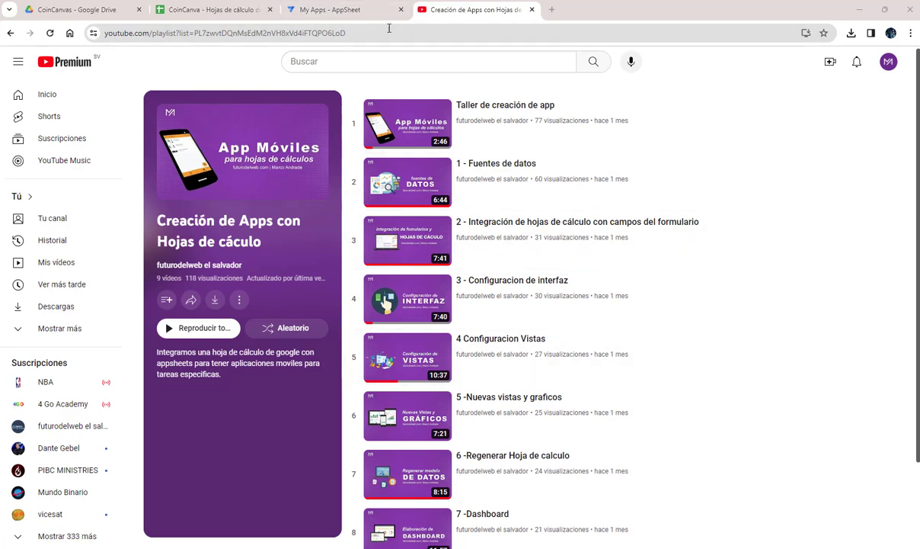
{"action": "left_click", "coordinate": [226, 12]}
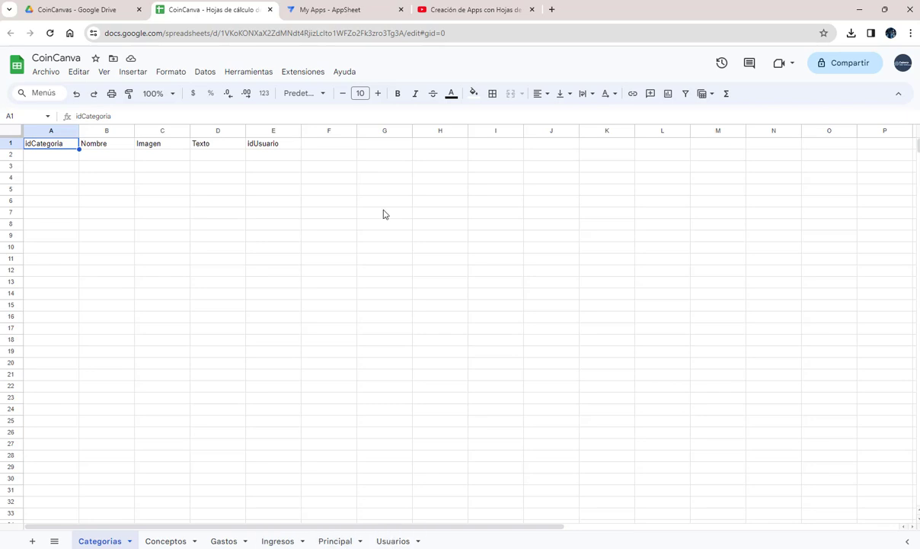
Step: Return to the AppSheet My Apps list and bring up the Create > App choices
{"action": "left_click", "coordinate": [336, 13]}
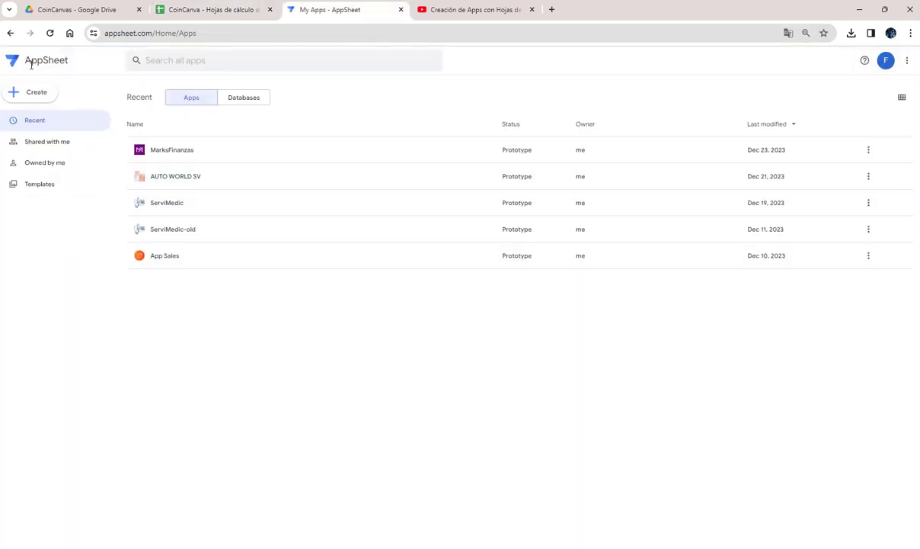
{"action": "left_click", "coordinate": [415, 13]}
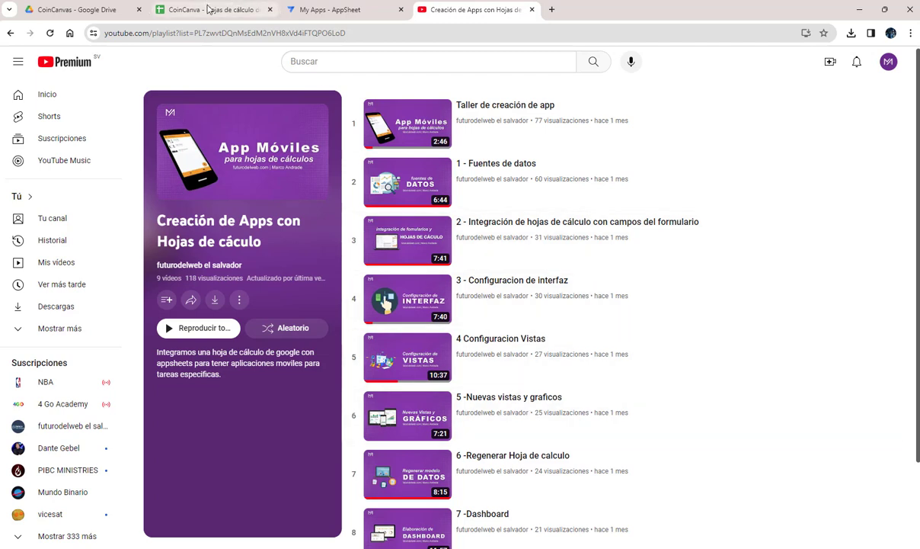
{"action": "left_click", "coordinate": [324, 13]}
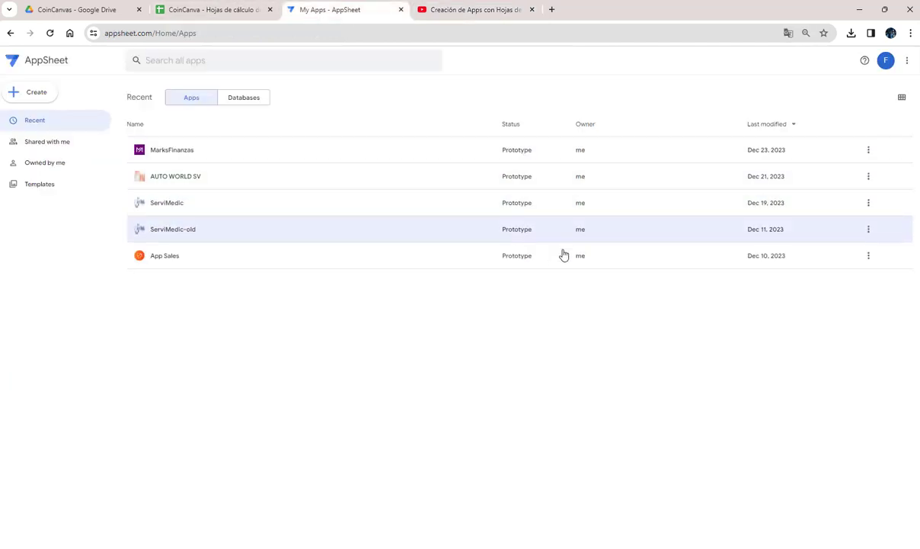
{"action": "left_click", "coordinate": [44, 96]}
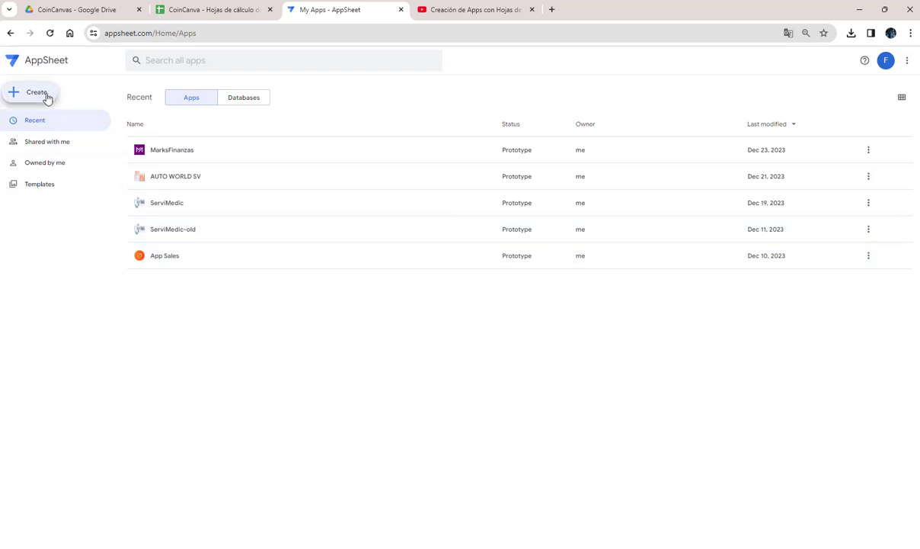
{"action": "mouse_move", "coordinate": [67, 120]}
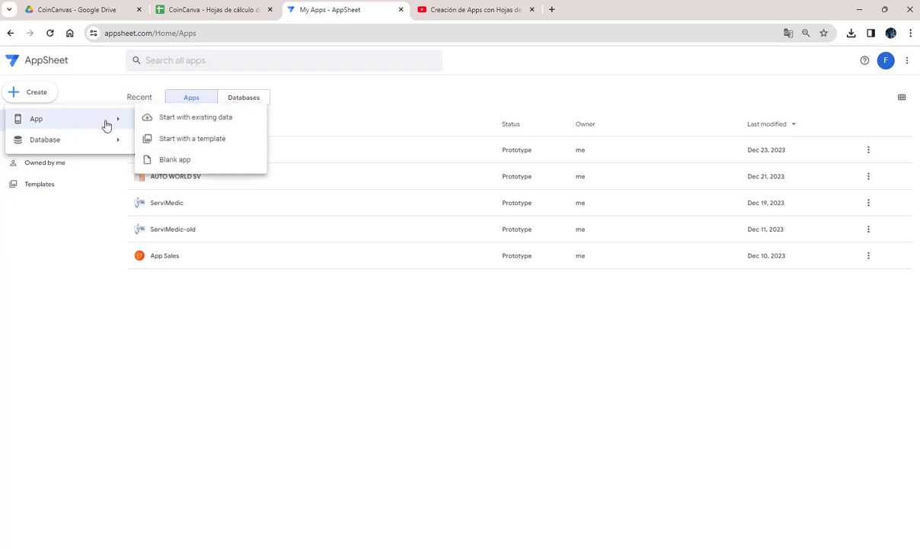
Step: Start an app from existing data named CoinCanva in the Education & Training category
{"action": "left_click", "coordinate": [179, 120]}
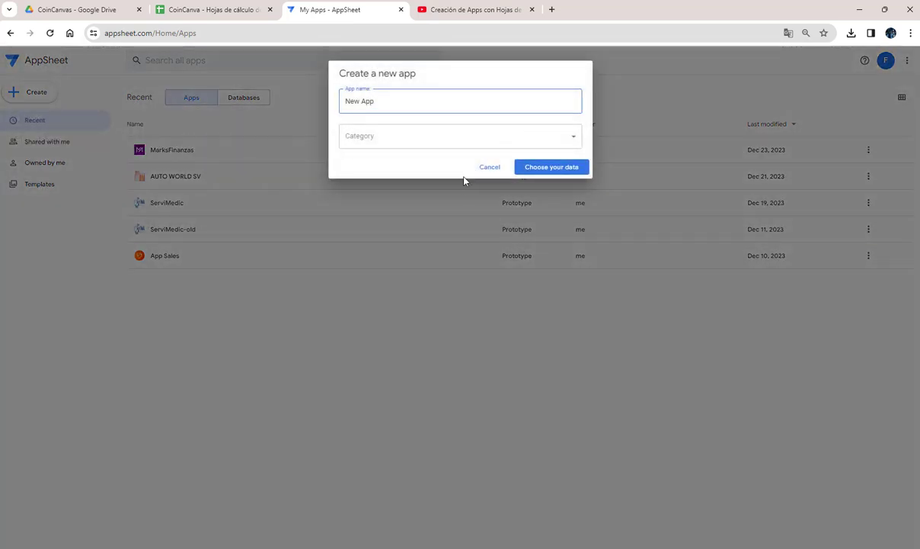
{"action": "left_click_drag", "start_coordinate": [393, 103], "coordinate": [335, 108]}
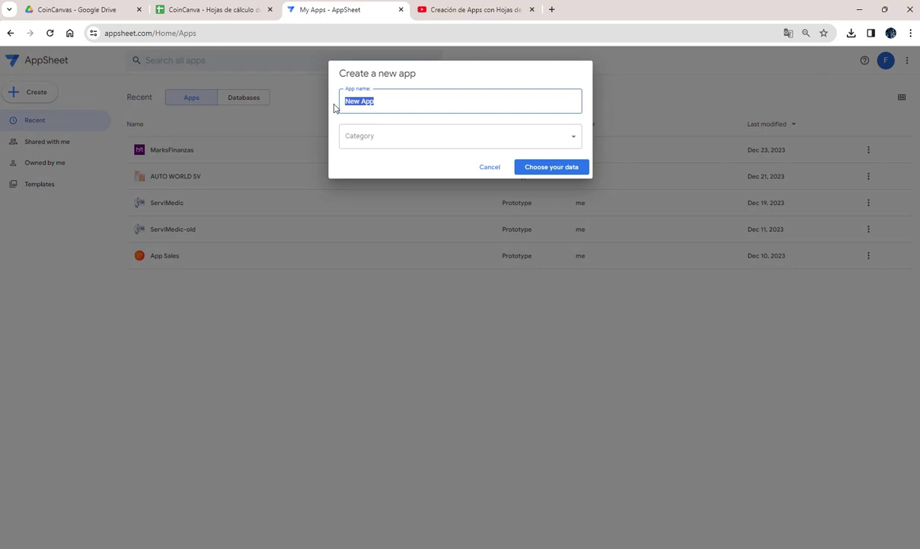
{"action": "type", "text": "CoinCanva"}
{"action": "left_click", "coordinate": [423, 147]}
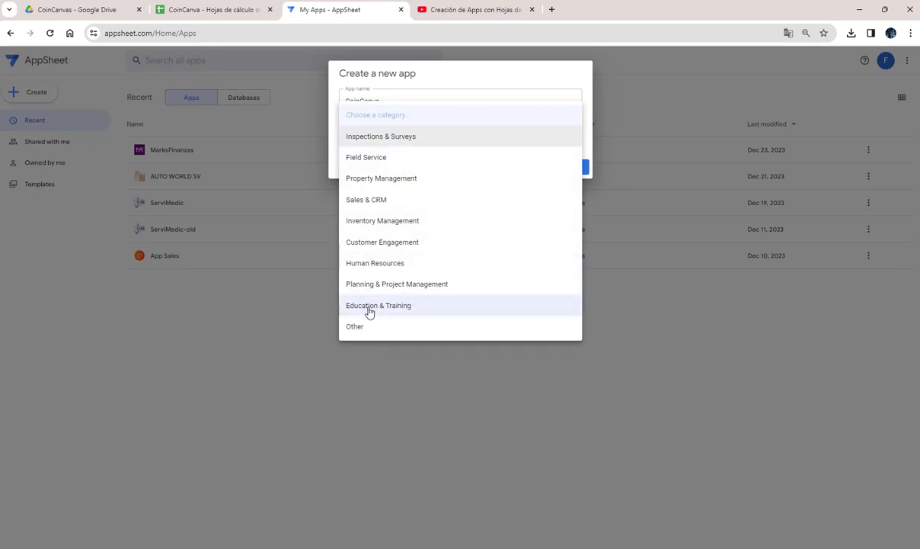
{"action": "left_click", "coordinate": [397, 308]}
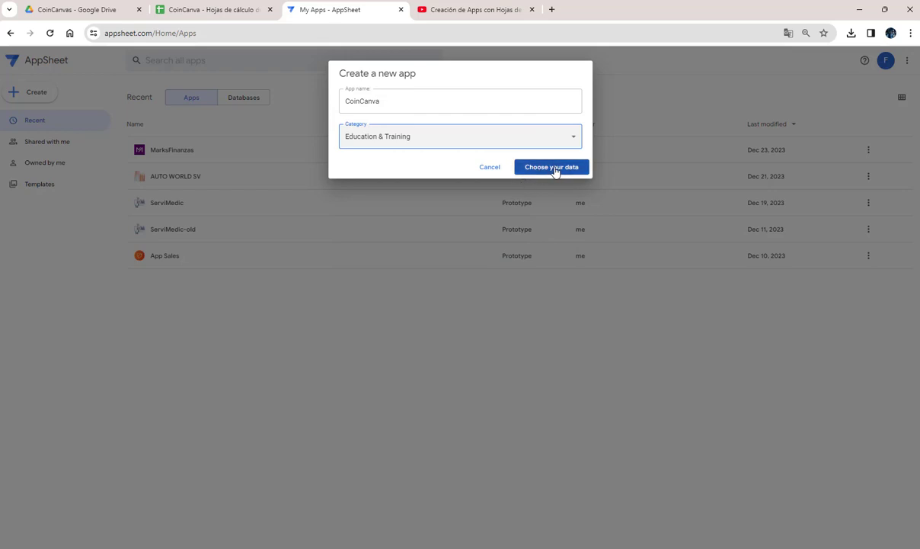
{"action": "left_click", "coordinate": [545, 172]}
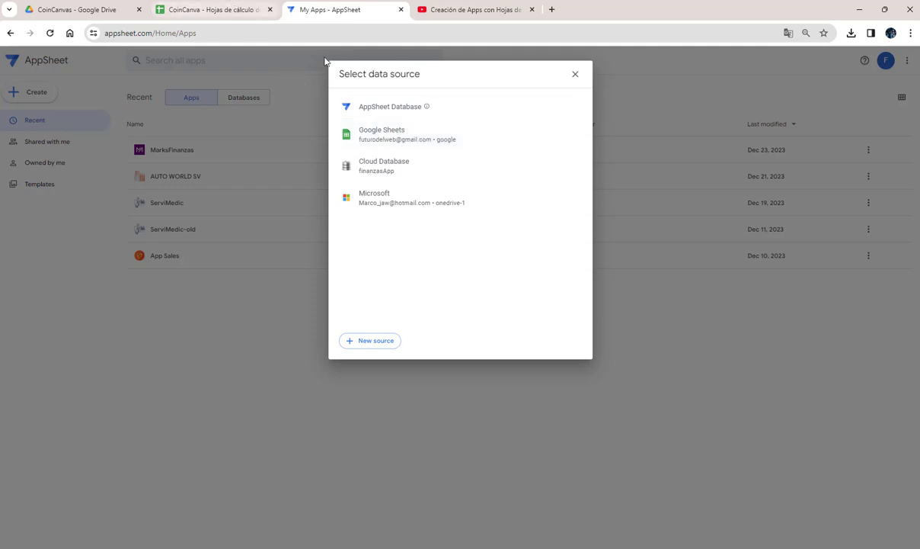
Step: Choose the CoinCanva Google Sheets file as the new app's data source
{"action": "left_click", "coordinate": [386, 137]}
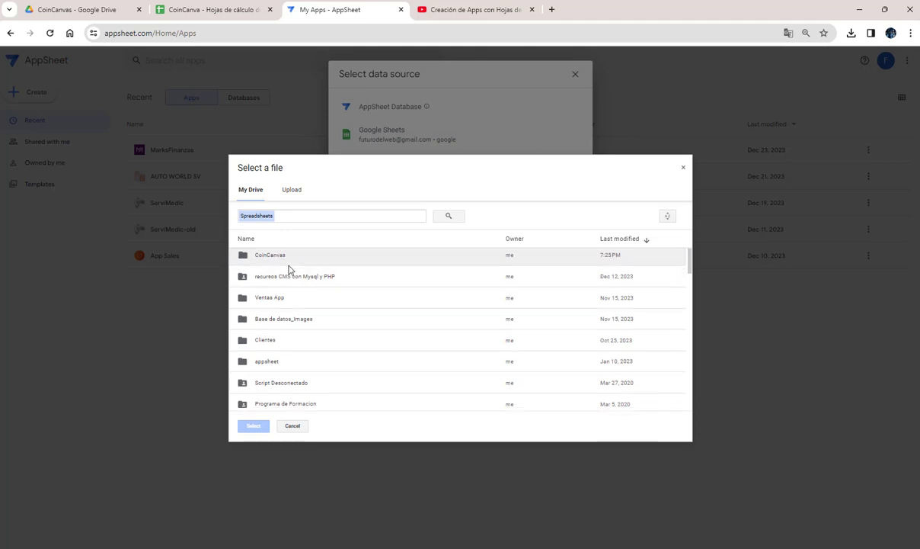
{"action": "scroll", "coordinate": [294, 269], "scroll_direction": "down", "scroll_amount": 3}
{"action": "scroll", "coordinate": [294, 269], "scroll_direction": "down", "scroll_amount": 3}
{"action": "scroll", "coordinate": [290, 269], "scroll_direction": "down", "scroll_amount": 3}
{"action": "scroll", "coordinate": [289, 269], "scroll_direction": "down", "scroll_amount": 3}
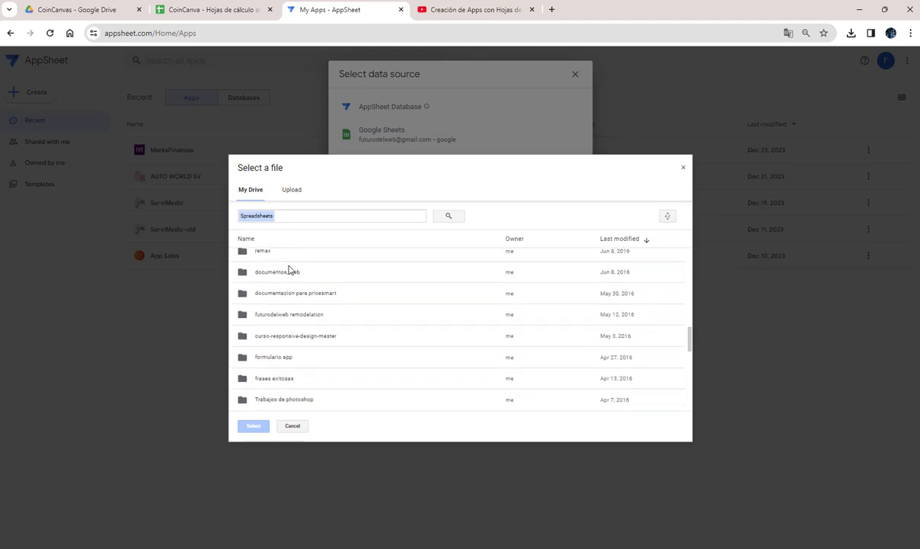
{"action": "scroll", "coordinate": [289, 269], "scroll_direction": "down", "scroll_amount": 3}
{"action": "scroll", "coordinate": [289, 269], "scroll_direction": "down", "scroll_amount": 3}
{"action": "scroll", "coordinate": [289, 269], "scroll_direction": "down", "scroll_amount": 3}
{"action": "scroll", "coordinate": [289, 269], "scroll_direction": "down", "scroll_amount": 3}
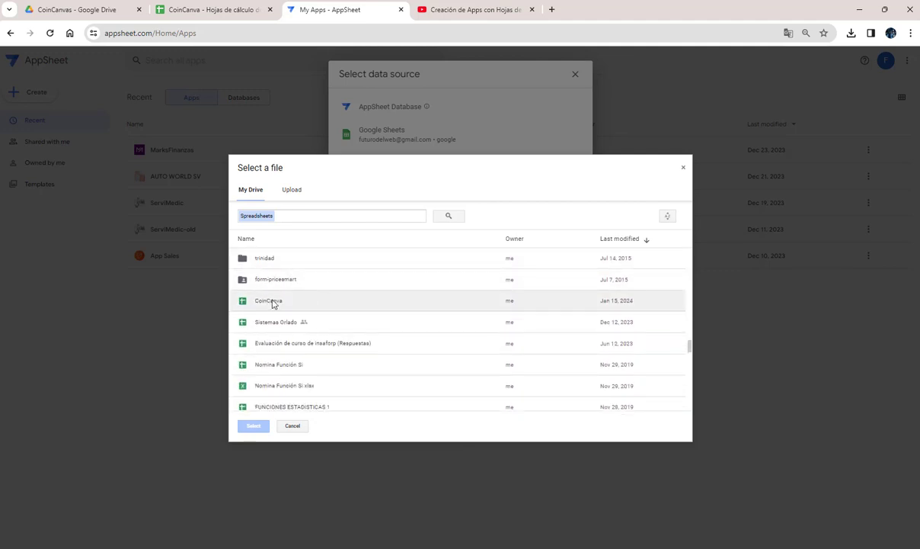
{"action": "left_click", "coordinate": [272, 303]}
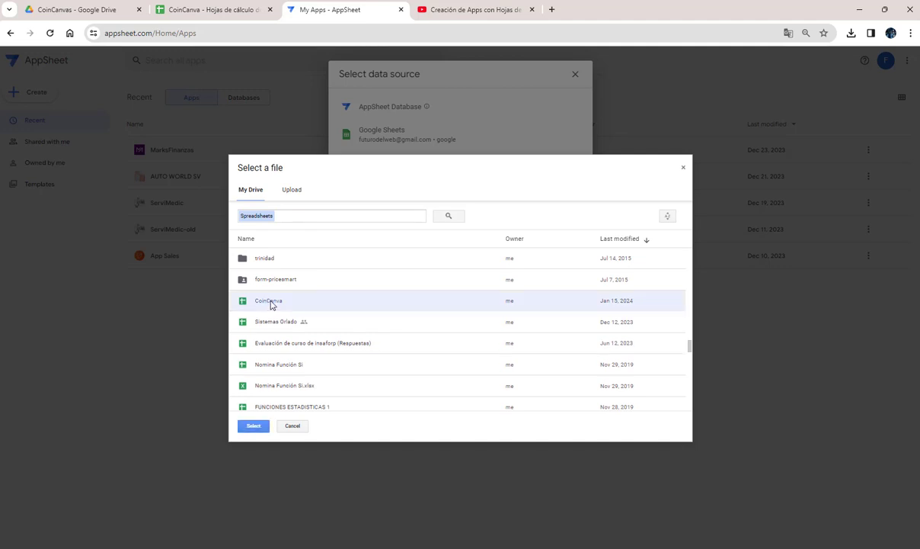
{"action": "left_click", "coordinate": [255, 428]}
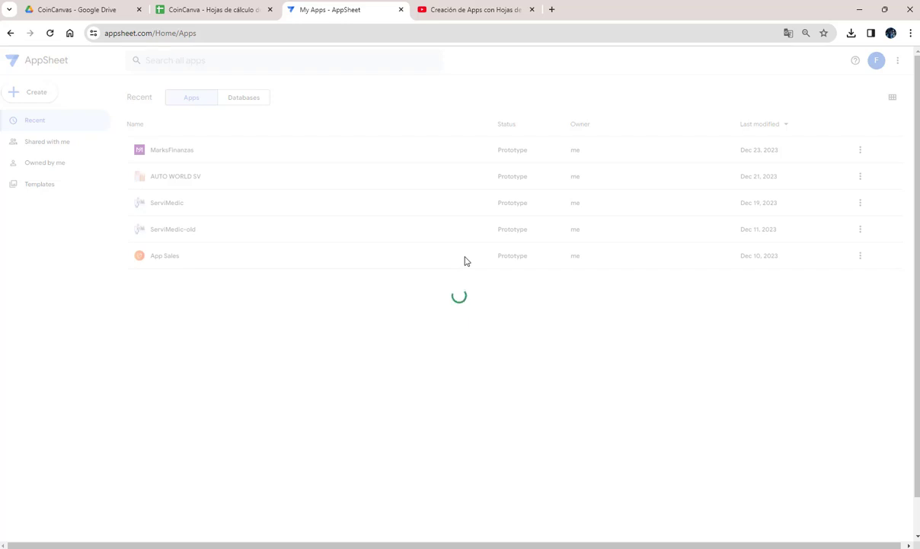
Step: Check the Categorias headers in the spreadsheet, then let the CoinCanva app load in AppSheet
{"action": "left_click", "coordinate": [233, 9]}
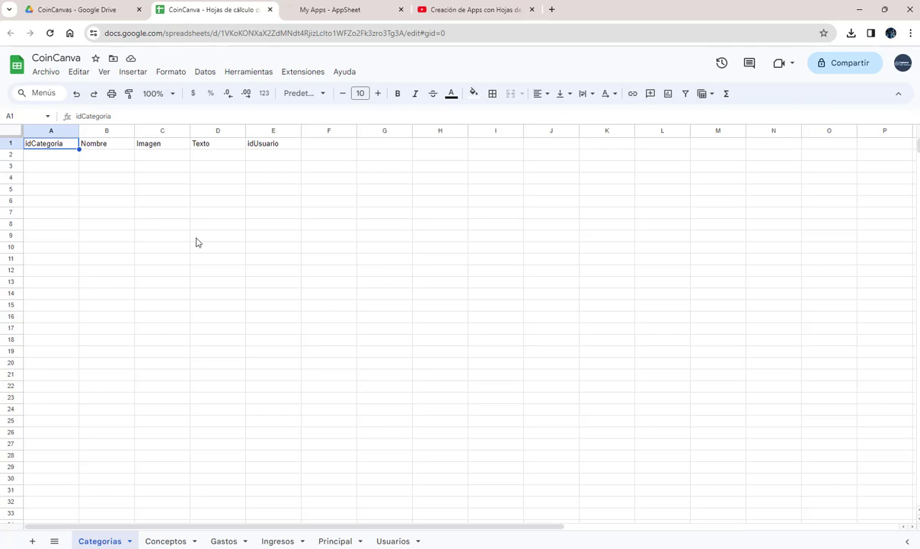
{"action": "left_click", "coordinate": [340, 7]}
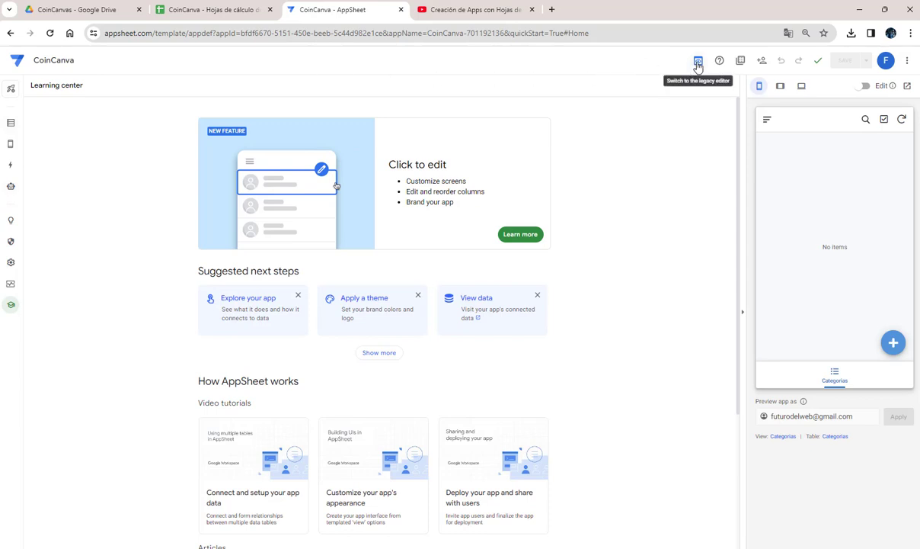
Step: Switch the CoinCanva editor to the legacy layout and back to the improved one
{"action": "left_click", "coordinate": [698, 64]}
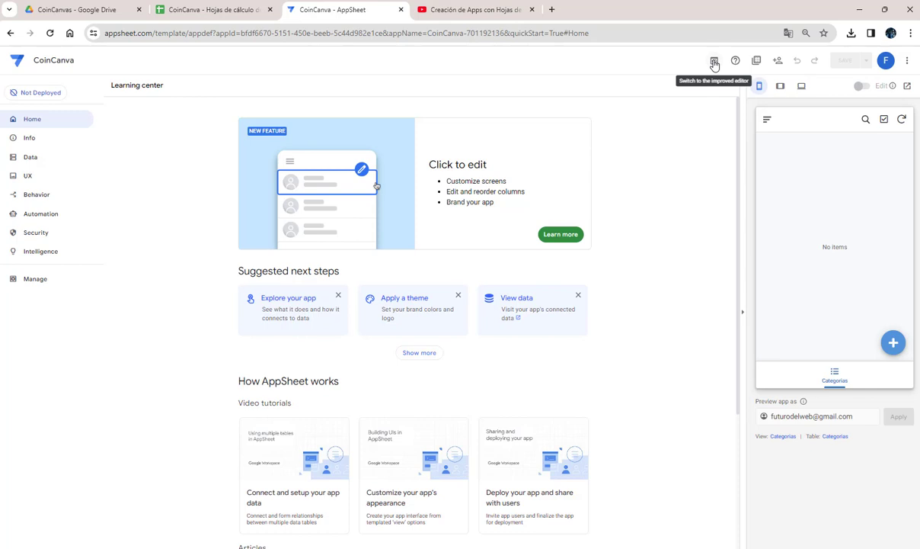
{"action": "left_click", "coordinate": [714, 61]}
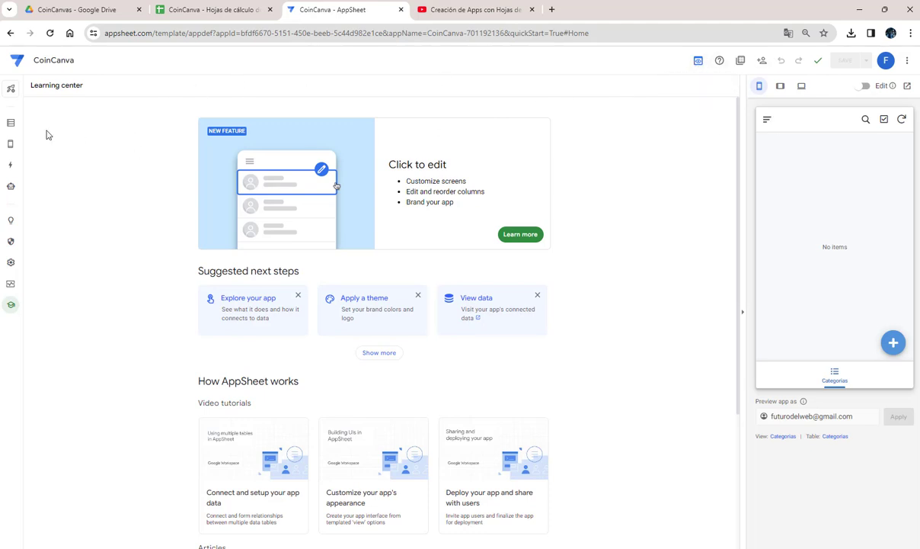
Step: Review the Categorias table's six columns, with idCategoria as key and label, in Data
{"action": "left_click", "coordinate": [11, 124]}
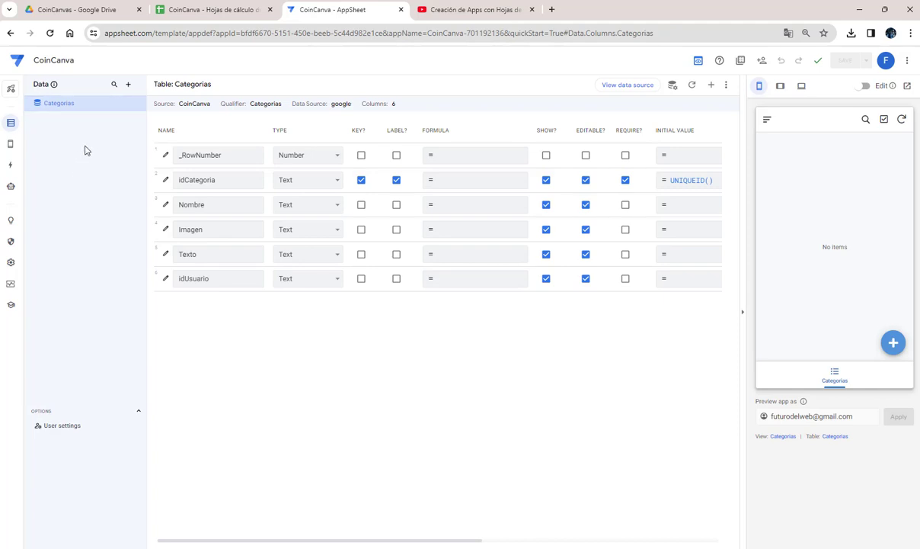
{"action": "left_click", "coordinate": [186, 160]}
{"action": "left_click_drag", "start_coordinate": [473, 543], "coordinate": [456, 539]}
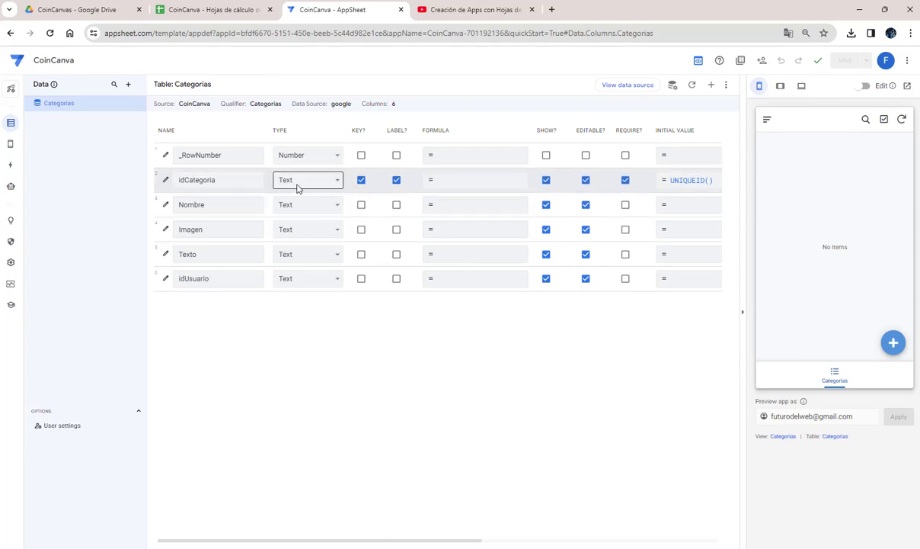
Step: Change the Imagen column's type to Image, keeping idUsuario as Text
{"action": "left_click", "coordinate": [298, 235]}
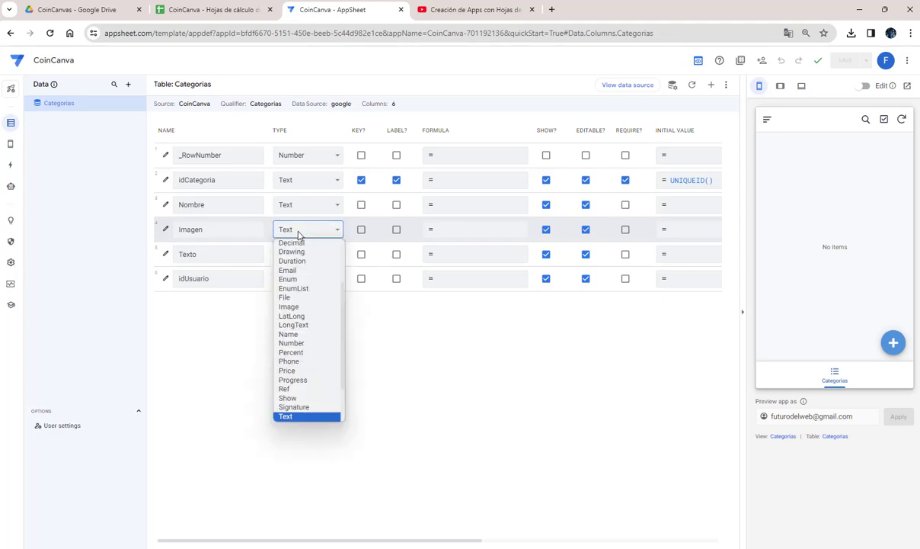
{"action": "left_click", "coordinate": [314, 306]}
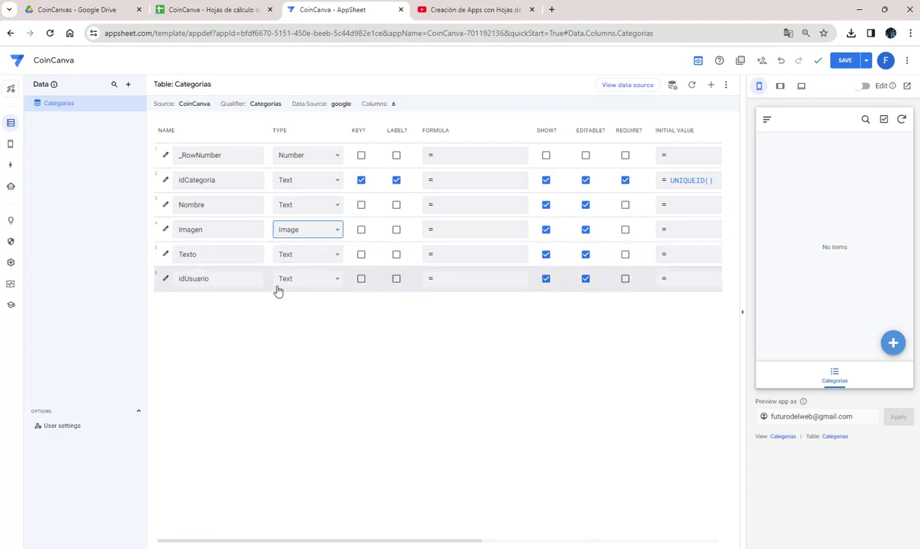
{"action": "left_click", "coordinate": [333, 280]}
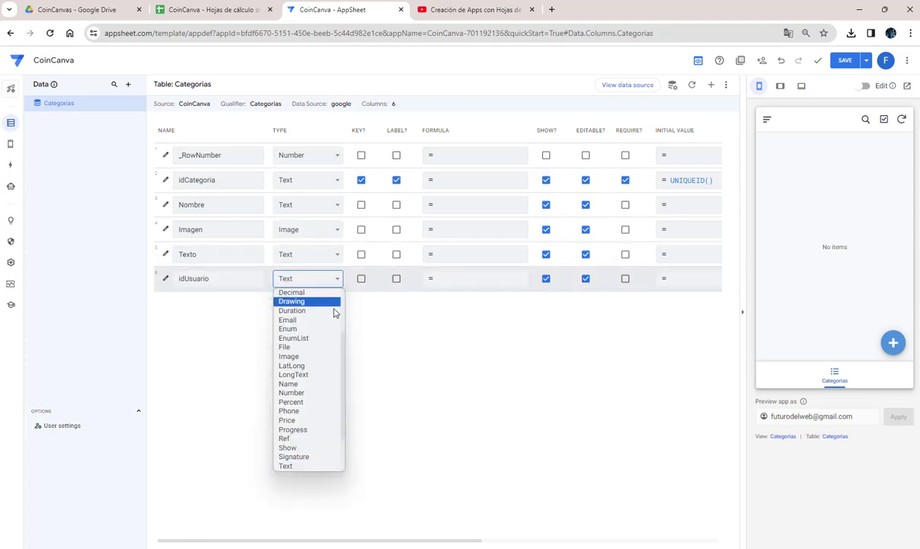
{"action": "scroll", "coordinate": [335, 311], "scroll_direction": "up", "scroll_amount": 3}
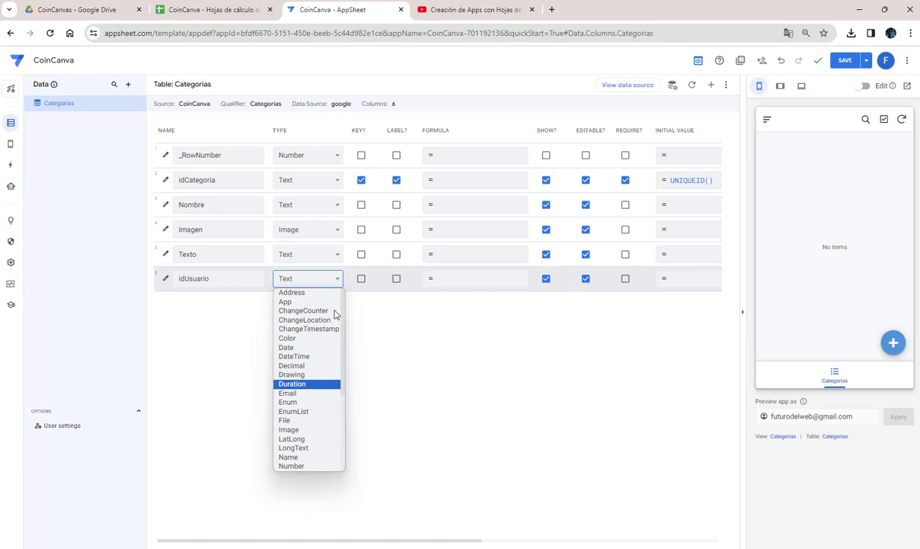
{"action": "left_click", "coordinate": [394, 338]}
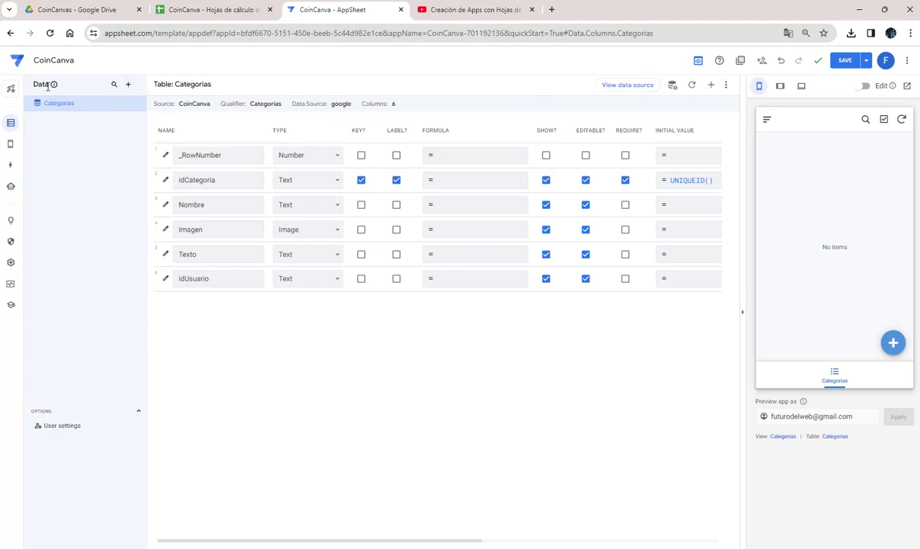
Step: Add the spreadsheet's Conceptos worksheet to the app as a new table
{"action": "left_click", "coordinate": [127, 85]}
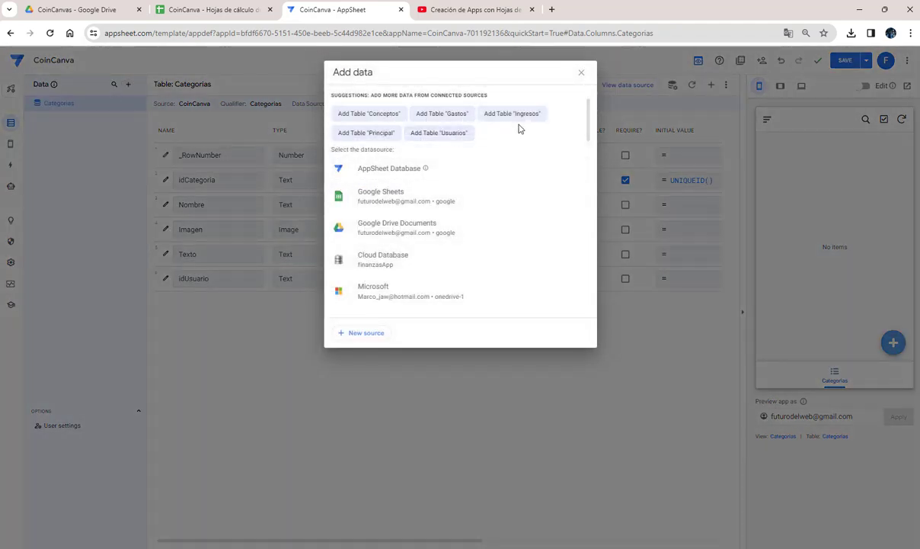
{"action": "left_click", "coordinate": [365, 115]}
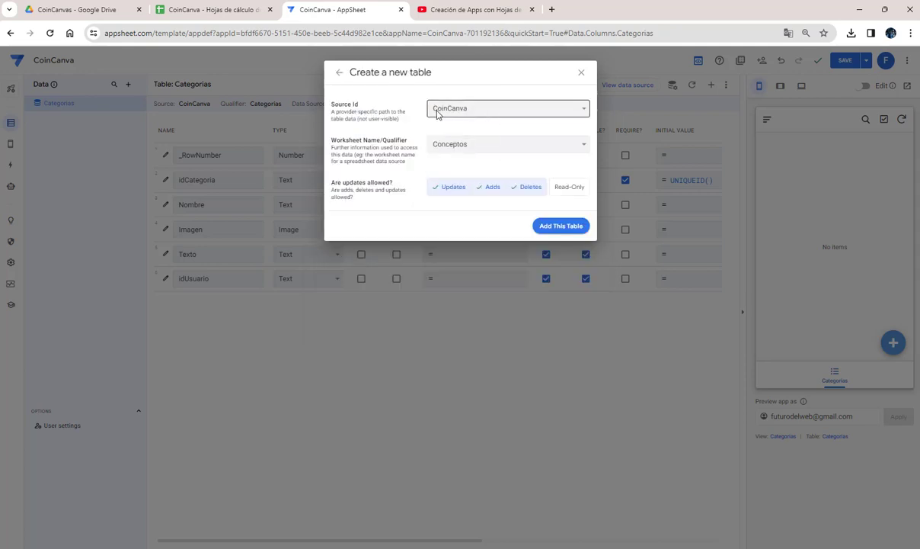
{"action": "left_click", "coordinate": [564, 228]}
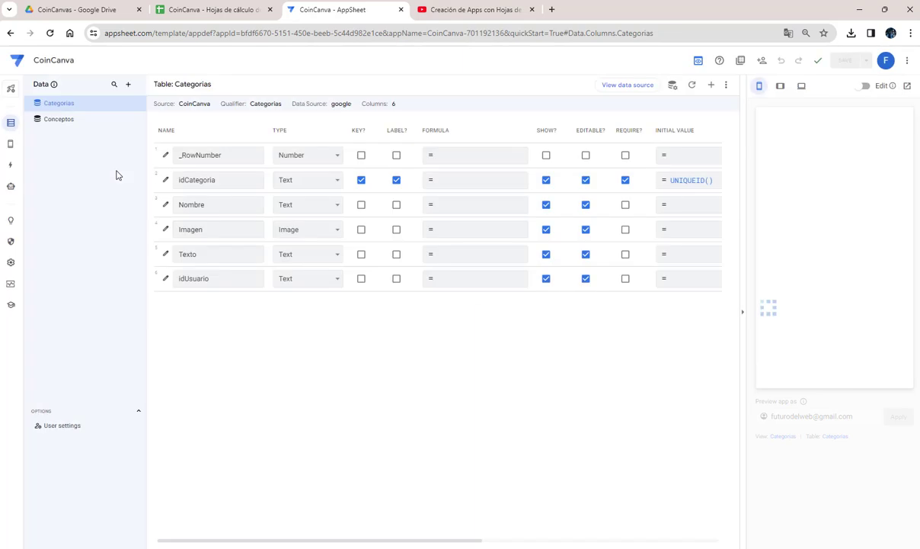
Step: Set the Conceptos Imagen column to Image, then check Categorias and return to Conceptos
{"action": "left_click", "coordinate": [61, 119]}
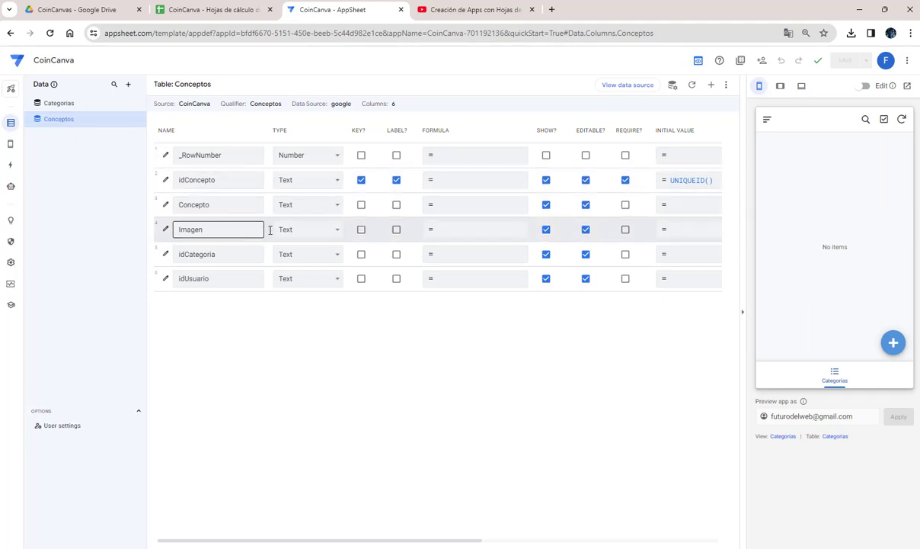
{"action": "left_click", "coordinate": [298, 231]}
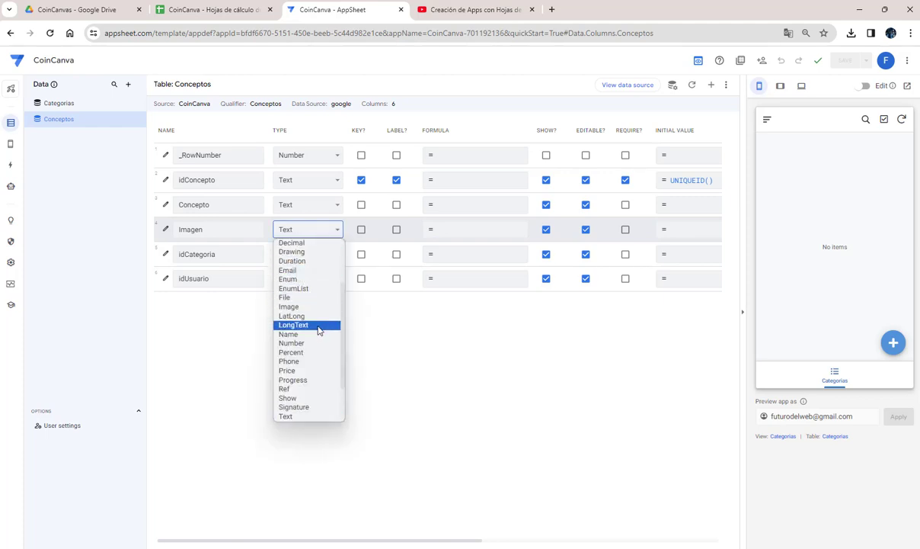
{"action": "scroll", "coordinate": [315, 345], "scroll_direction": "up", "scroll_amount": 2}
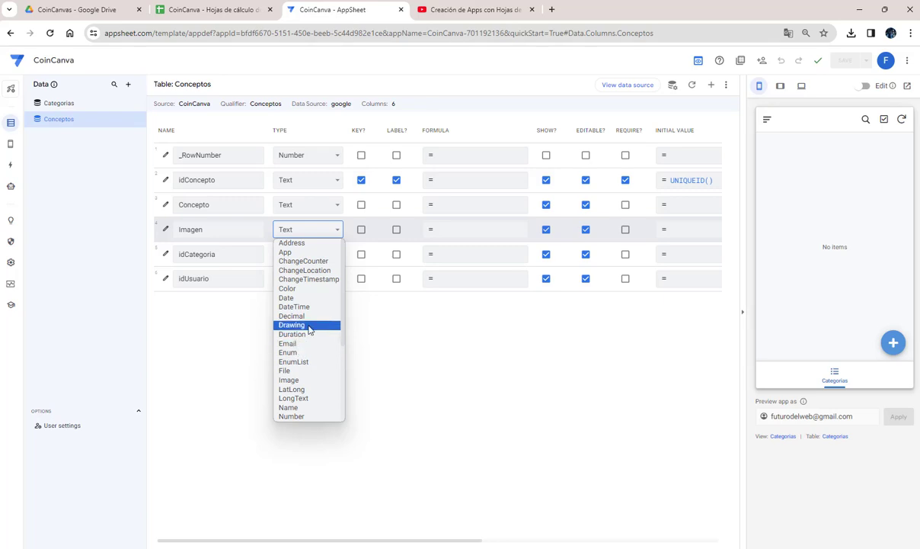
{"action": "scroll", "coordinate": [309, 330], "scroll_direction": "down", "scroll_amount": 2}
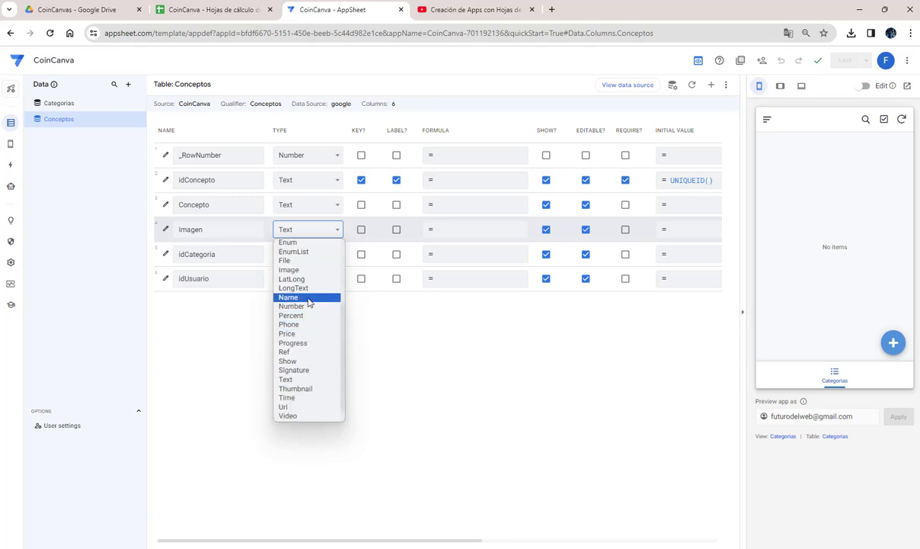
{"action": "left_click", "coordinate": [305, 271]}
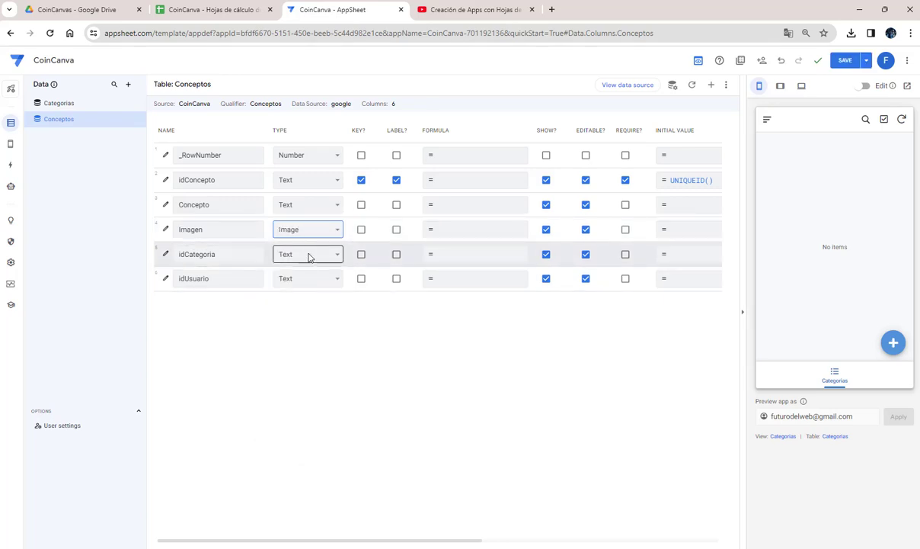
{"action": "left_click", "coordinate": [66, 104]}
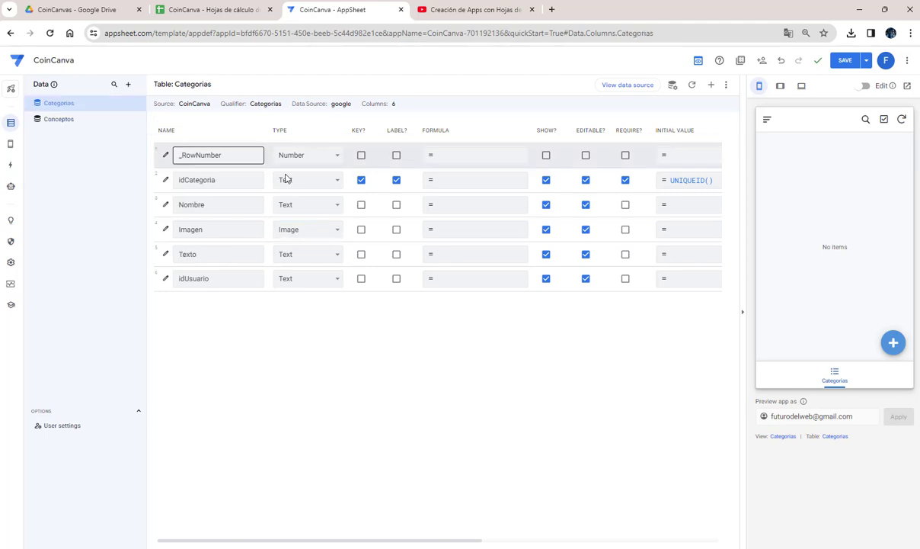
{"action": "left_click", "coordinate": [63, 125]}
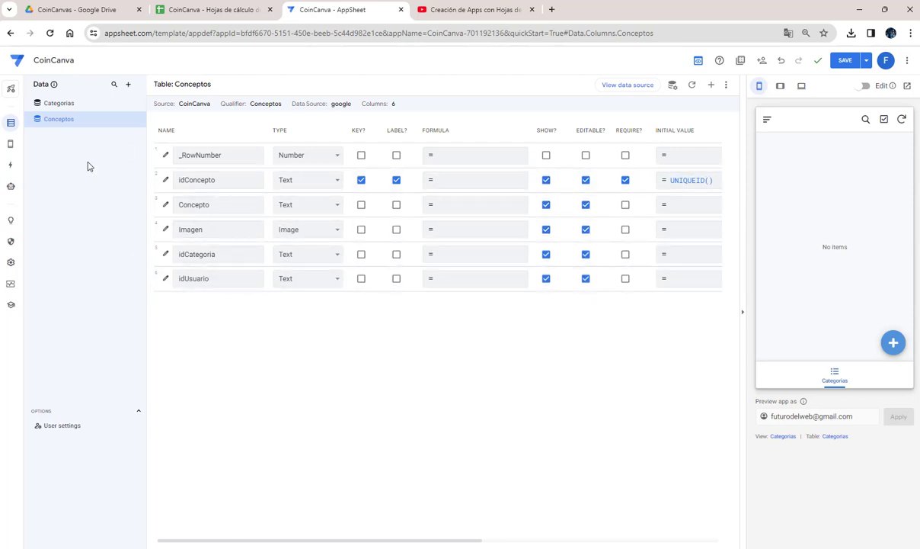
Step: Add the Gastos worksheet as a new table in the app
{"action": "left_click", "coordinate": [129, 86]}
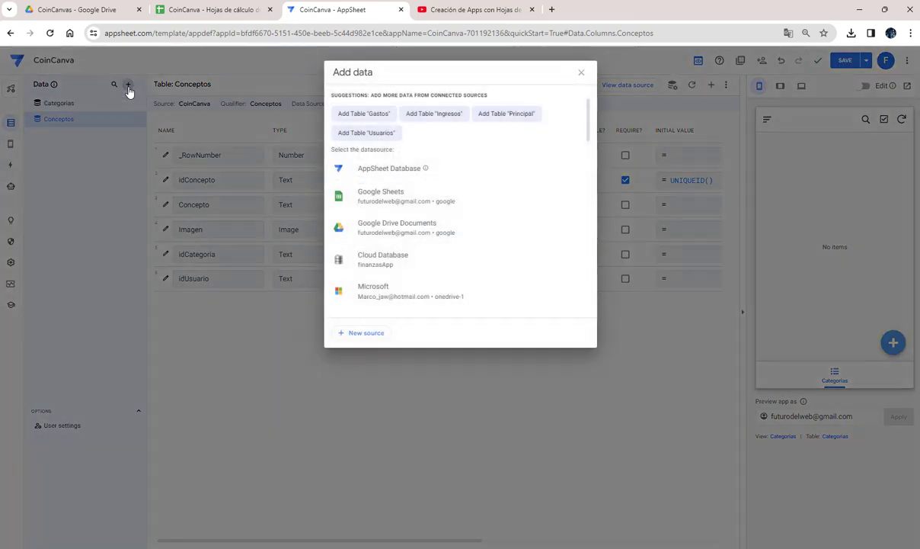
{"action": "left_click", "coordinate": [377, 115]}
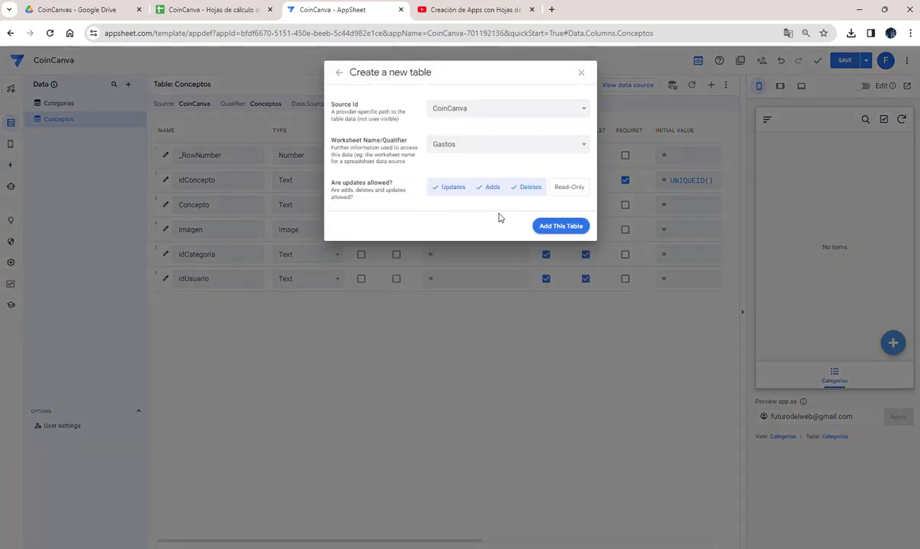
{"action": "left_click", "coordinate": [551, 227]}
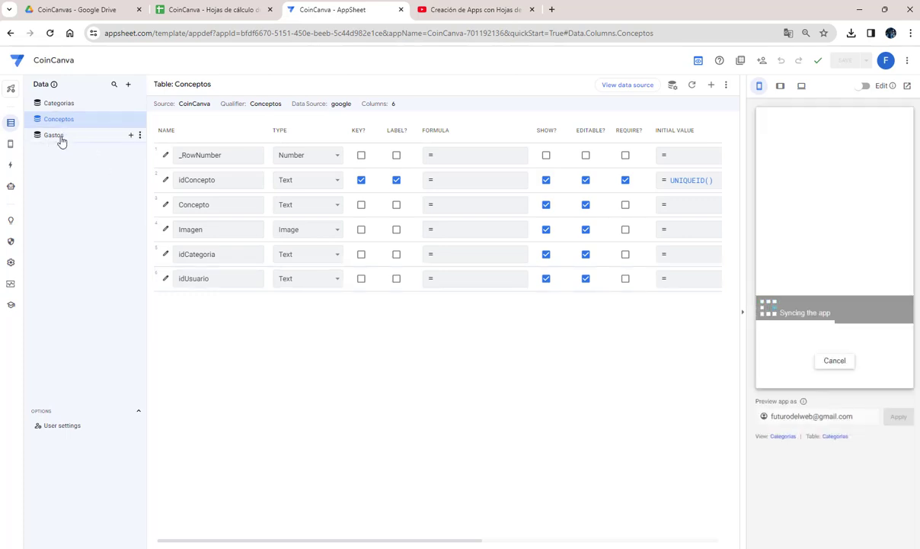
Step: In the Gastos table, set the H1 column's type to Show
{"action": "left_click", "coordinate": [59, 140]}
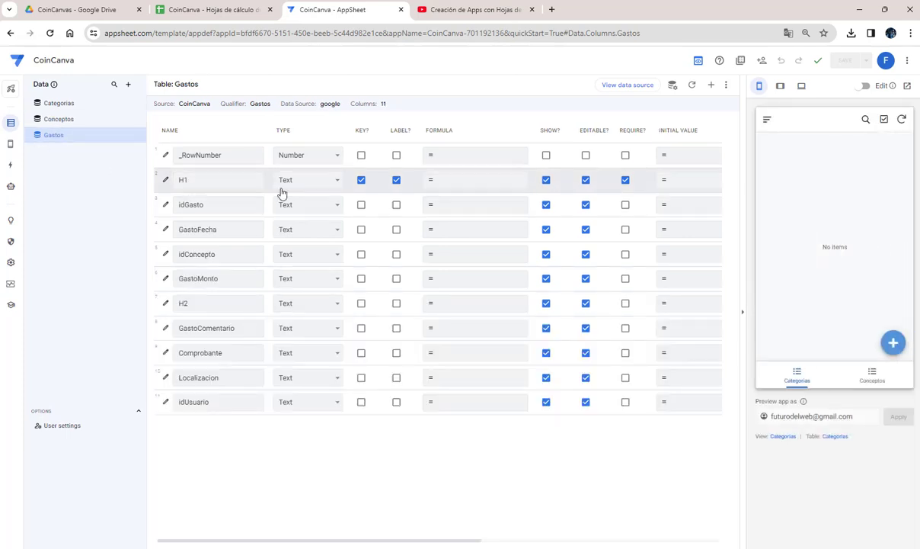
{"action": "left_click", "coordinate": [183, 180]}
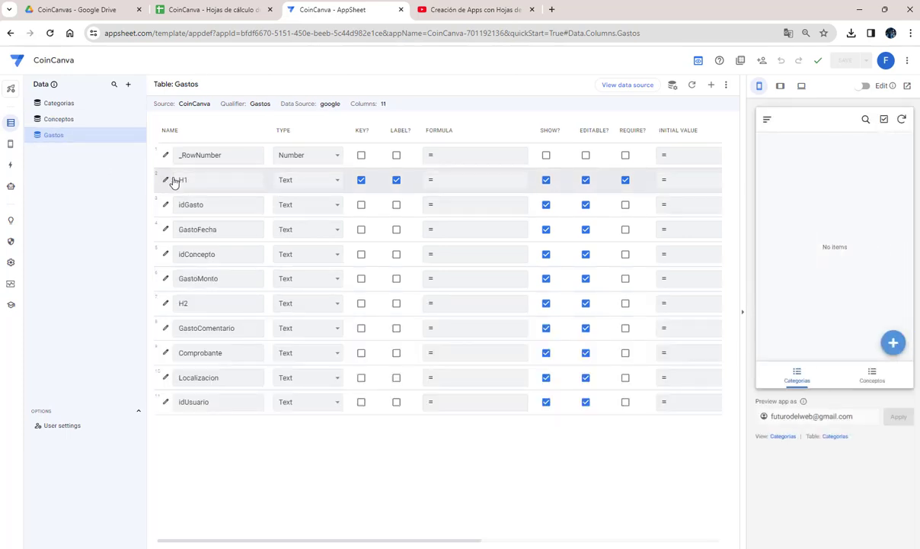
{"action": "left_click", "coordinate": [314, 181]}
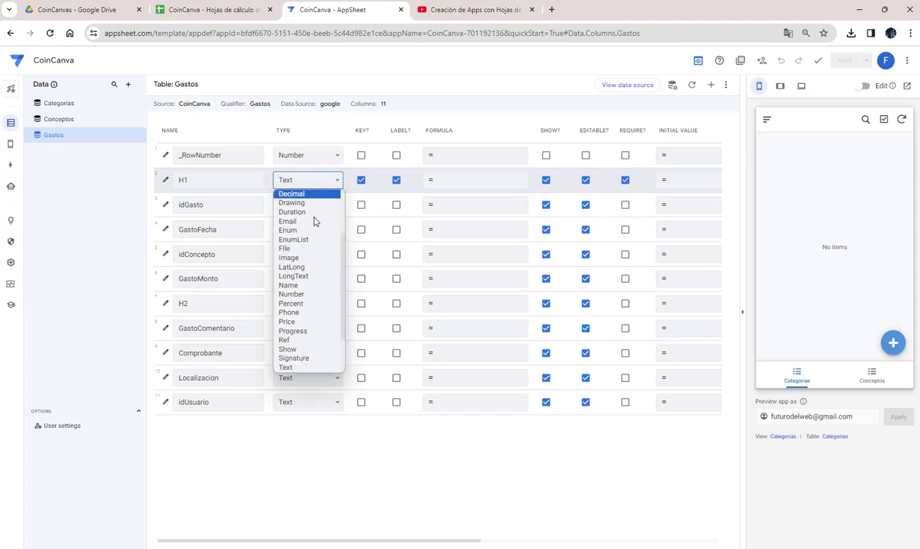
{"action": "left_click", "coordinate": [301, 348]}
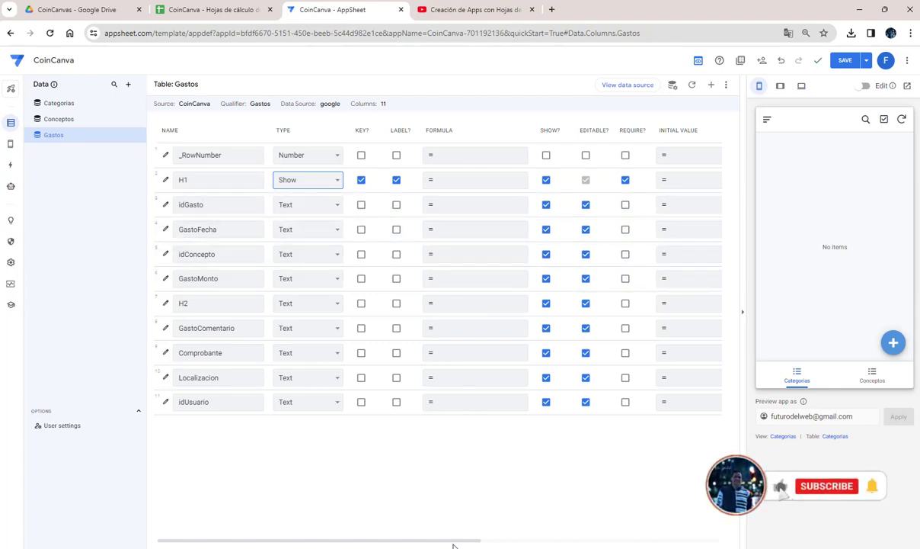
{"action": "mouse_move", "coordinate": [454, 540]}
{"action": "left_mouse_down"}
{"action": "mouse_move", "coordinate": [500, 543]}
{"action": "mouse_move", "coordinate": [374, 526]}
{"action": "left_mouse_up"}
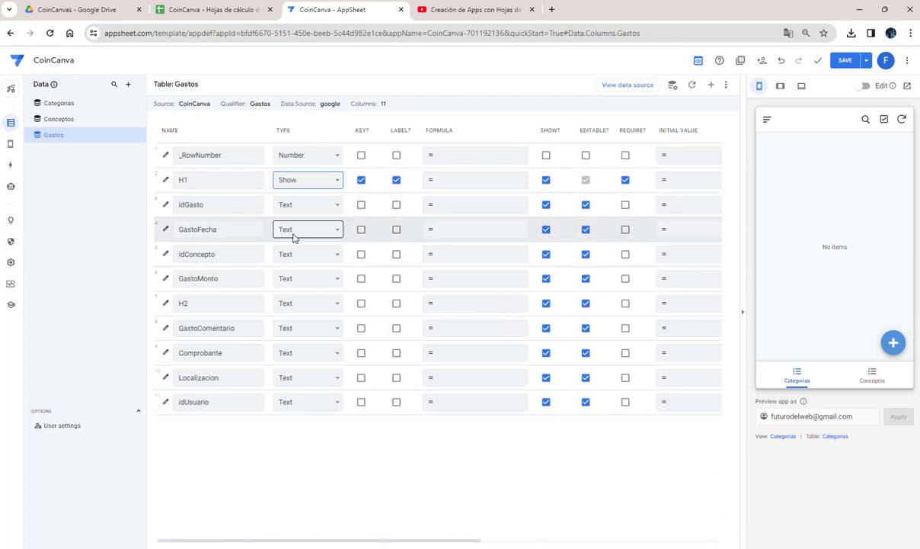
Step: Set Gastos' GastoFecha column to Date and check GastoMonto's type options
{"action": "left_click", "coordinate": [304, 231]}
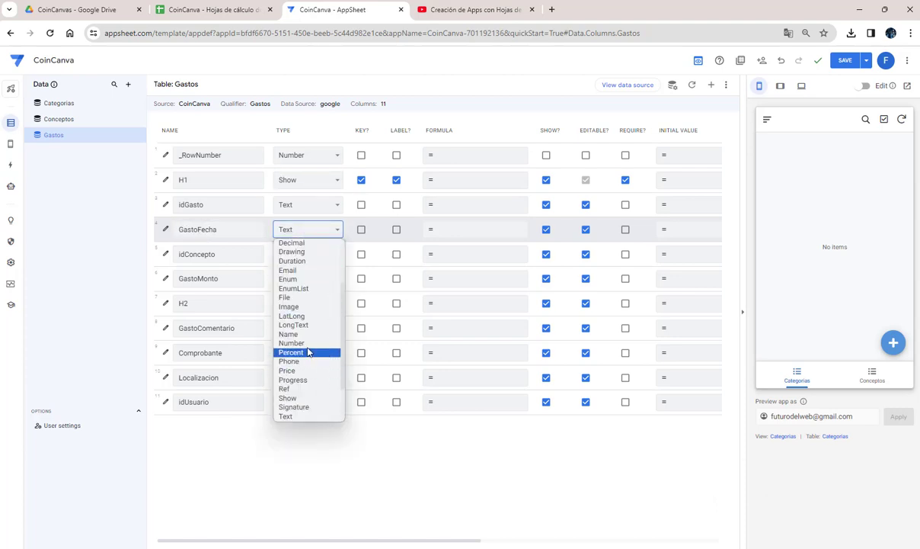
{"action": "scroll", "coordinate": [308, 317], "scroll_direction": "up", "scroll_amount": 1}
{"action": "scroll", "coordinate": [309, 317], "scroll_direction": "up", "scroll_amount": 1}
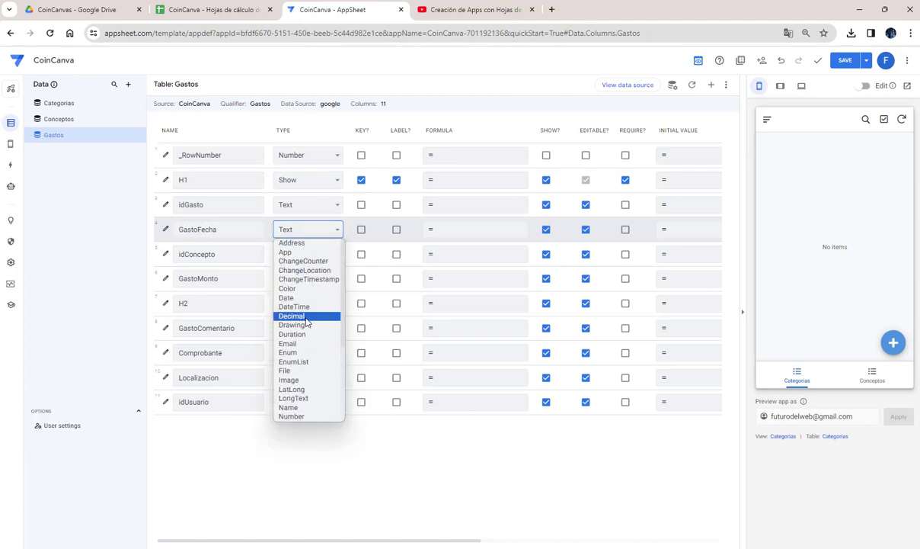
{"action": "left_click", "coordinate": [301, 300]}
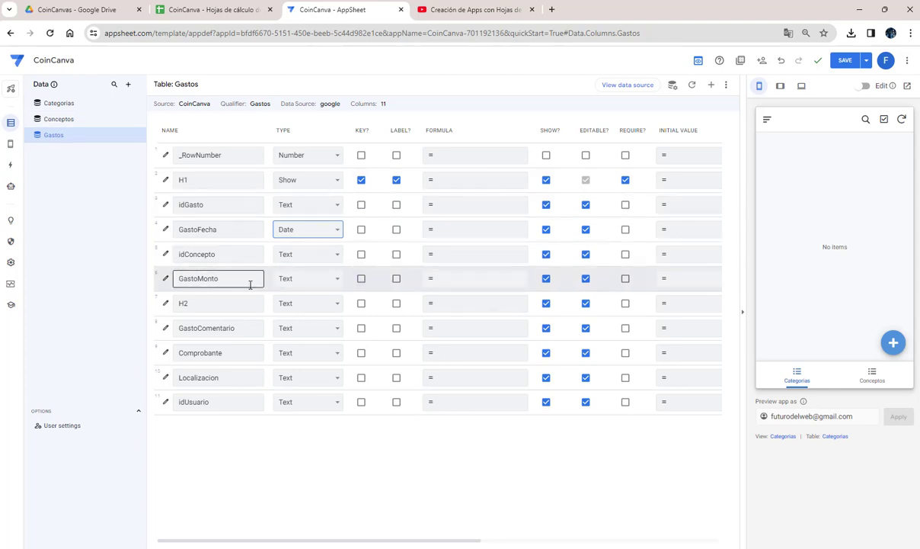
{"action": "left_click", "coordinate": [290, 288]}
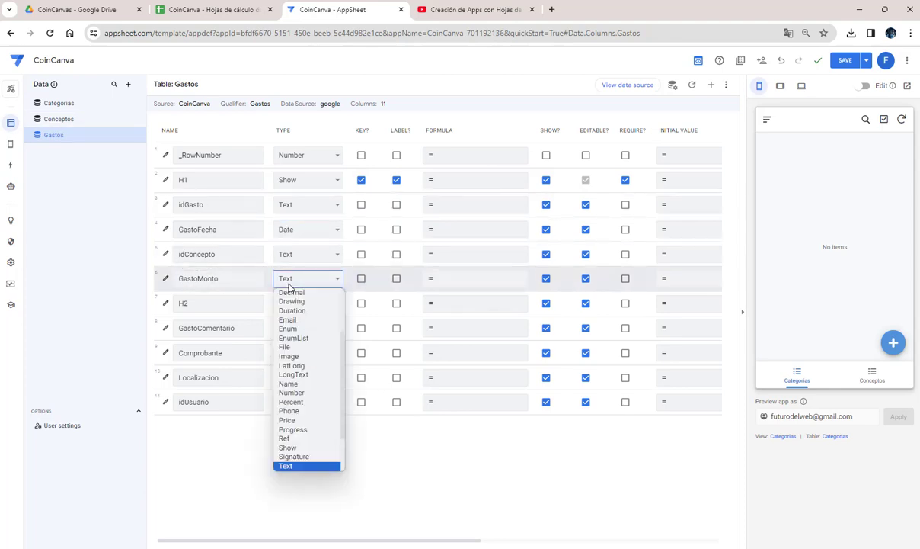
{"action": "key", "text": "Escape"}
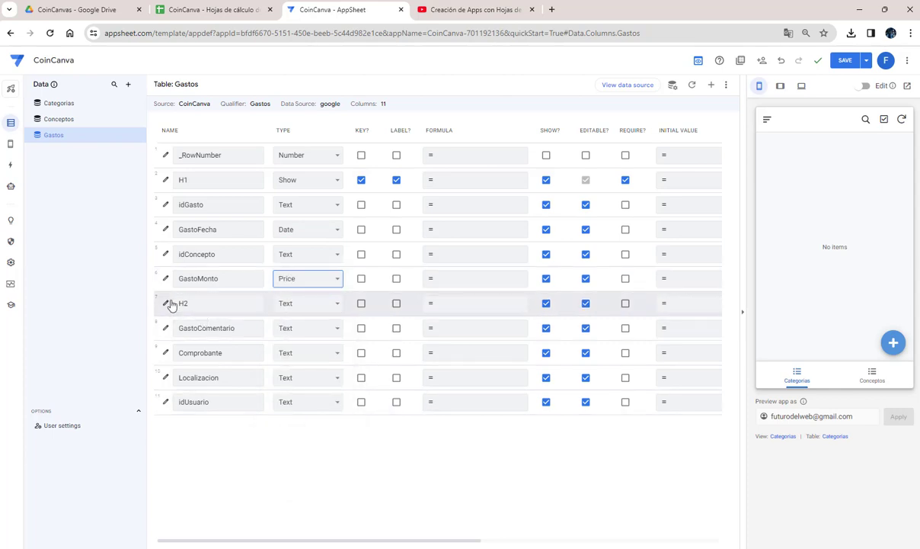
Step: Set H2 to Show, Comprobante to Drawing, and Localizacion to LatLong
{"action": "left_click", "coordinate": [294, 304]}
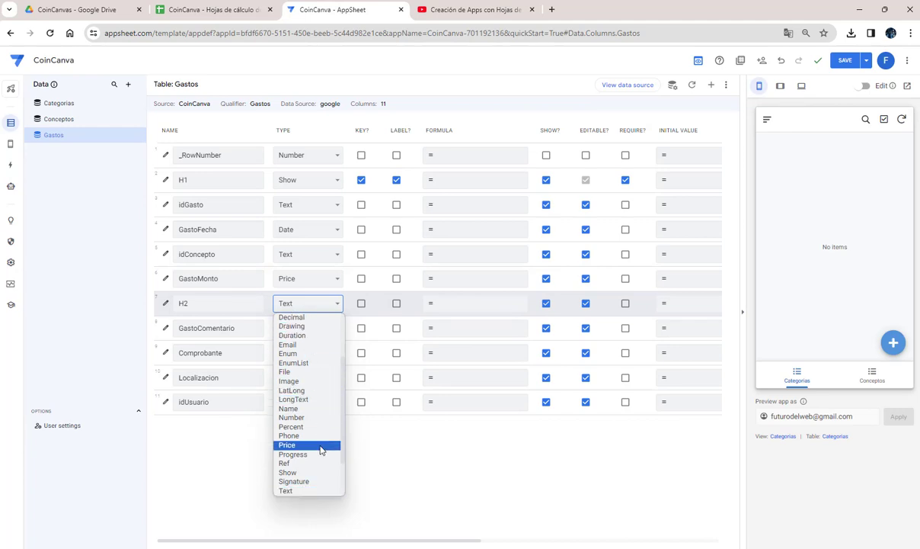
{"action": "left_click", "coordinate": [303, 472]}
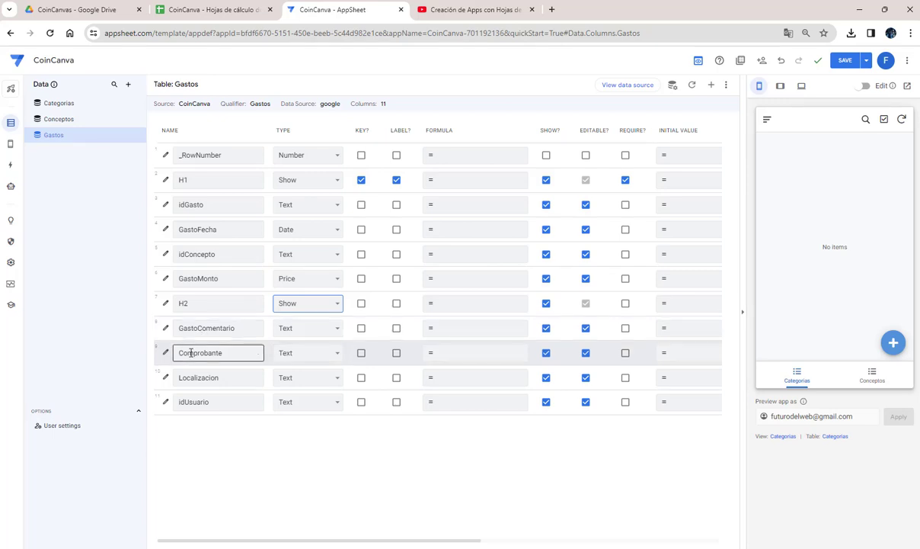
{"action": "left_click", "coordinate": [314, 354]}
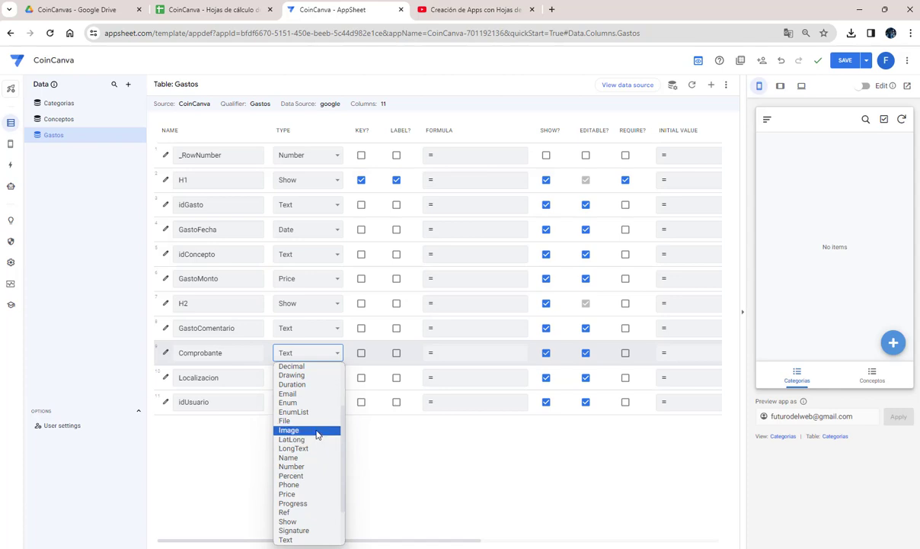
{"action": "left_click", "coordinate": [311, 377]}
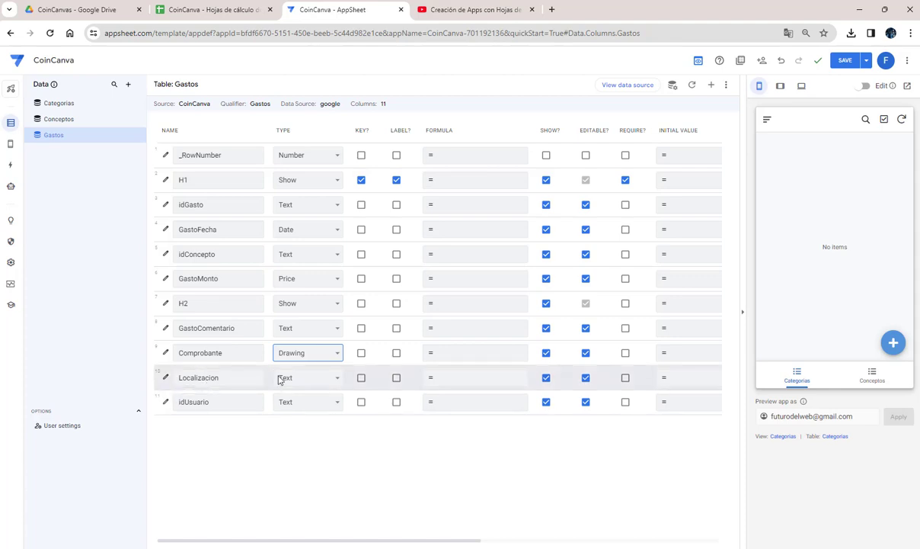
{"action": "left_click", "coordinate": [305, 377]}
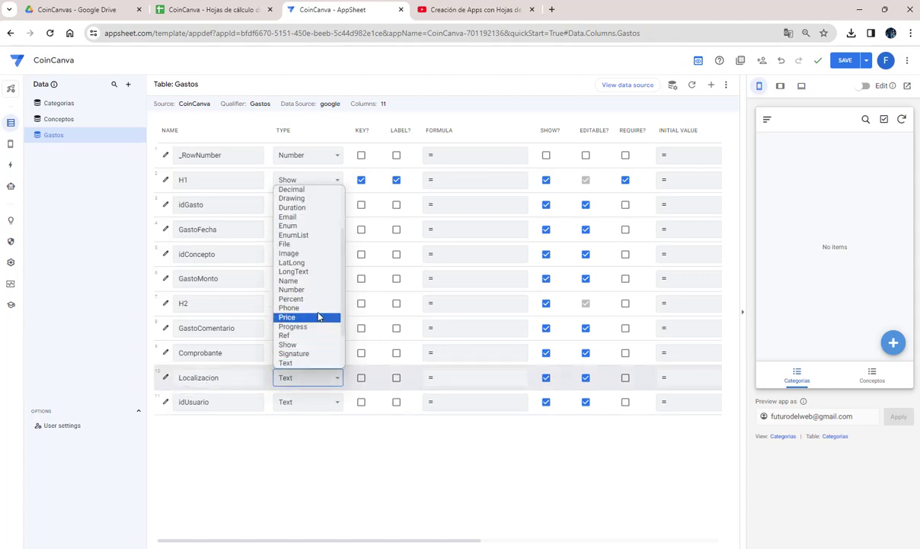
{"action": "left_click", "coordinate": [317, 263]}
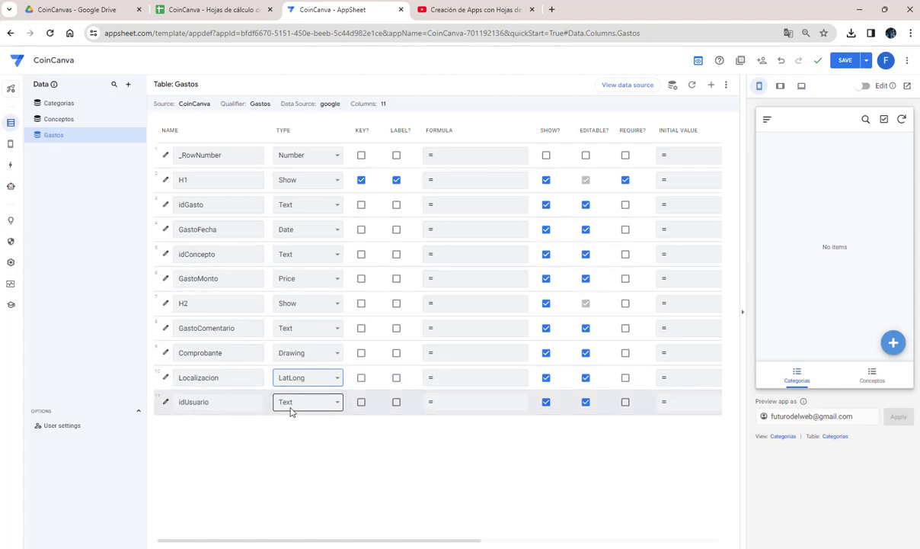
Step: Add the suggested Ingresos sheet from CoinCanva as a new table
{"action": "left_click", "coordinate": [129, 86]}
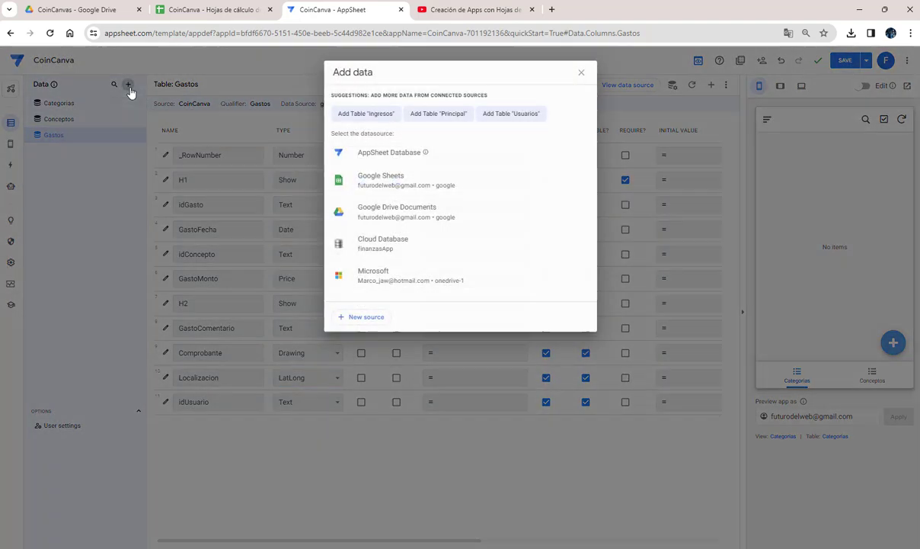
{"action": "left_click", "coordinate": [378, 115]}
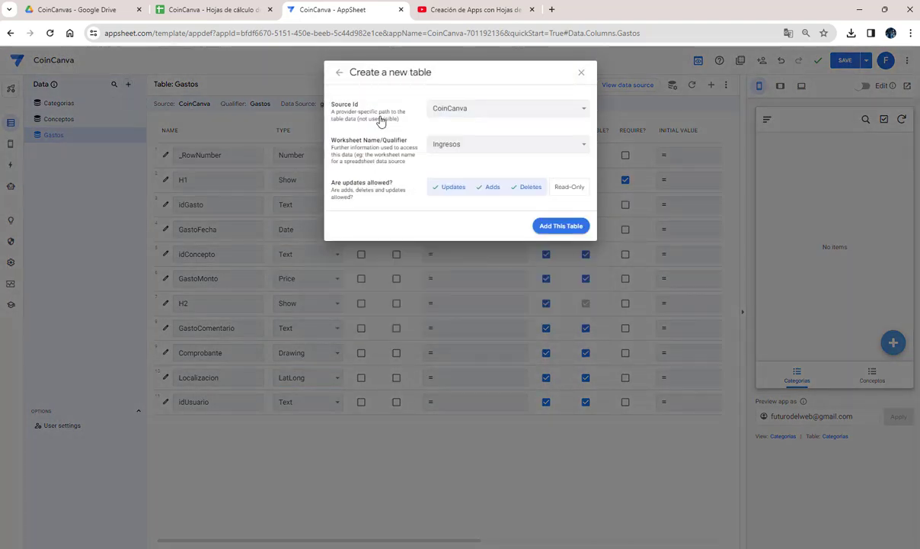
{"action": "left_click", "coordinate": [559, 226]}
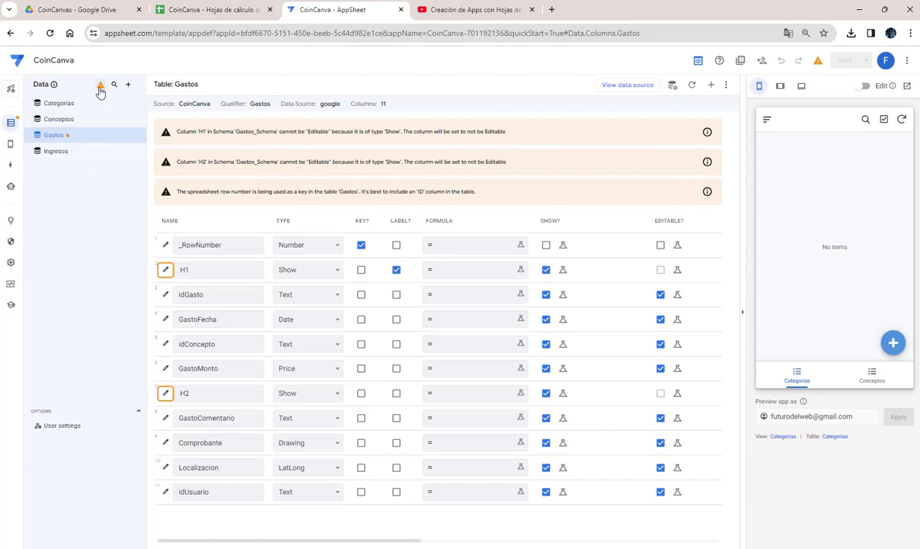
Step: In Ingresos, make H1 a Show column, set idIngreso as key, and untick H1's label
{"action": "left_click", "coordinate": [55, 151]}
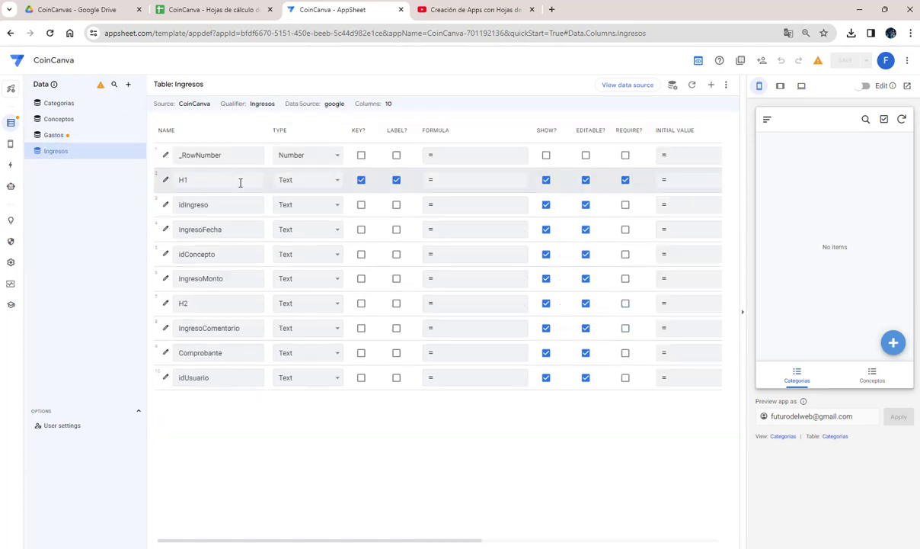
{"action": "left_click", "coordinate": [302, 188]}
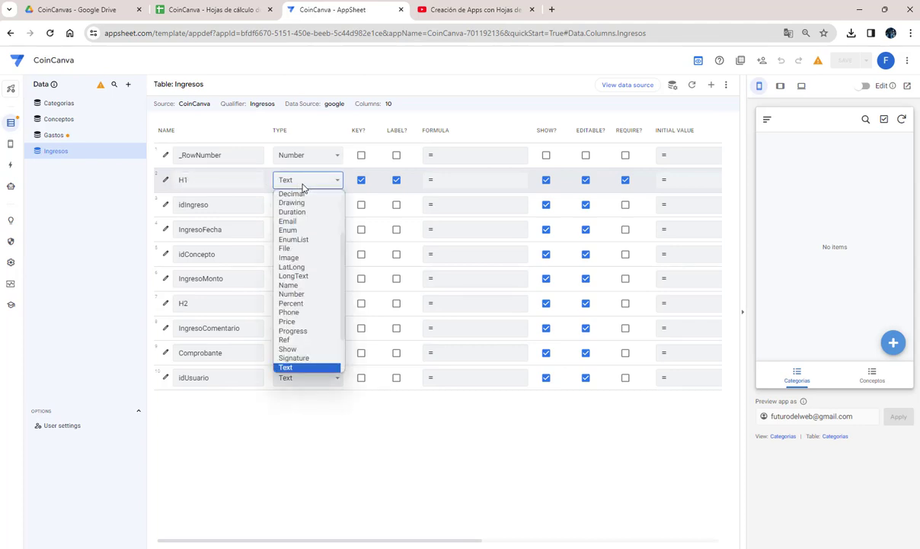
{"action": "left_click", "coordinate": [297, 345]}
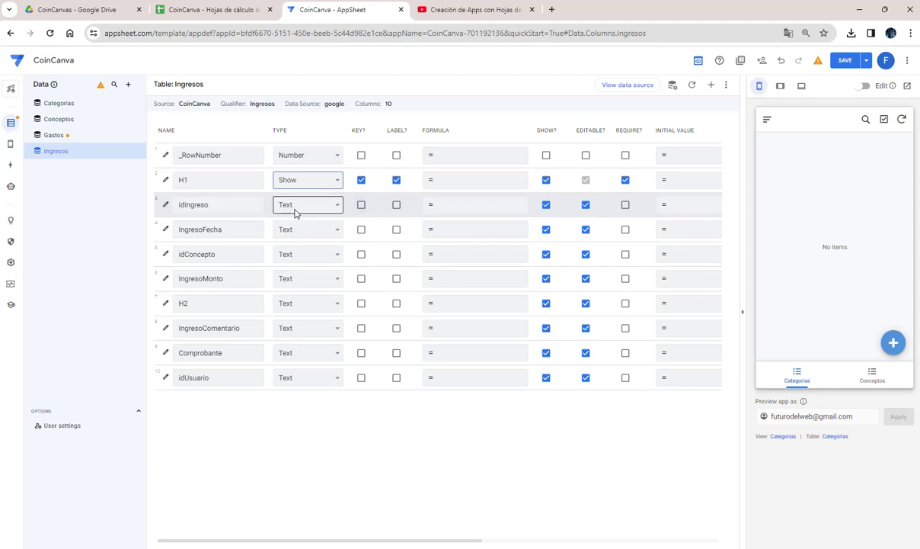
{"action": "left_click", "coordinate": [362, 205]}
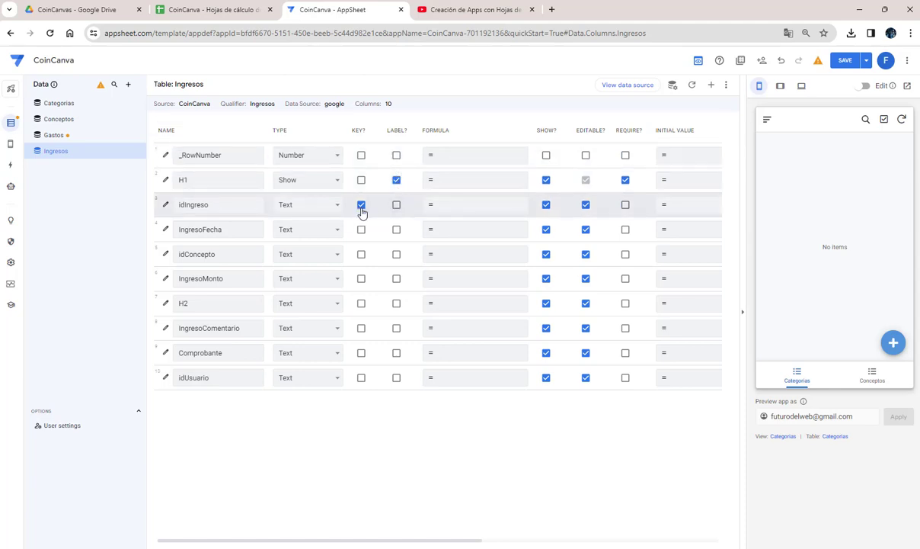
{"action": "left_click", "coordinate": [397, 180]}
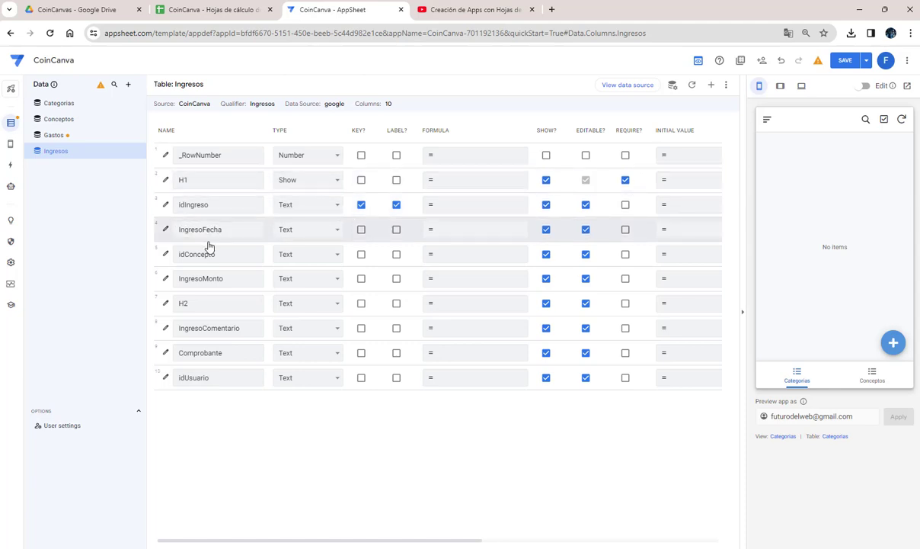
Step: Set IngresoFecha to Date, IngresoMonto to Price, H2 to Show, and Comprobante to Drawing
{"action": "left_click", "coordinate": [182, 234]}
{"action": "left_click", "coordinate": [308, 232]}
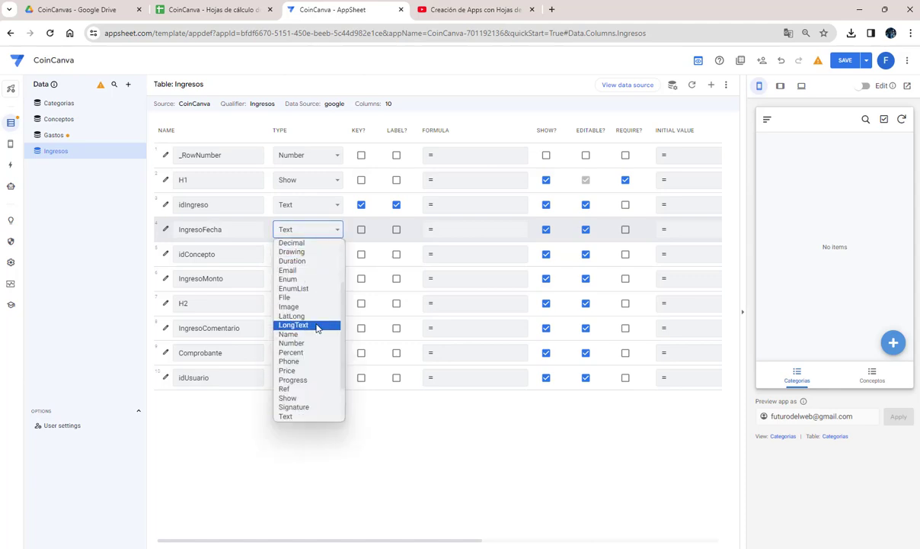
{"action": "scroll", "coordinate": [313, 325], "scroll_direction": "up", "scroll_amount": 3}
{"action": "left_click", "coordinate": [312, 282]}
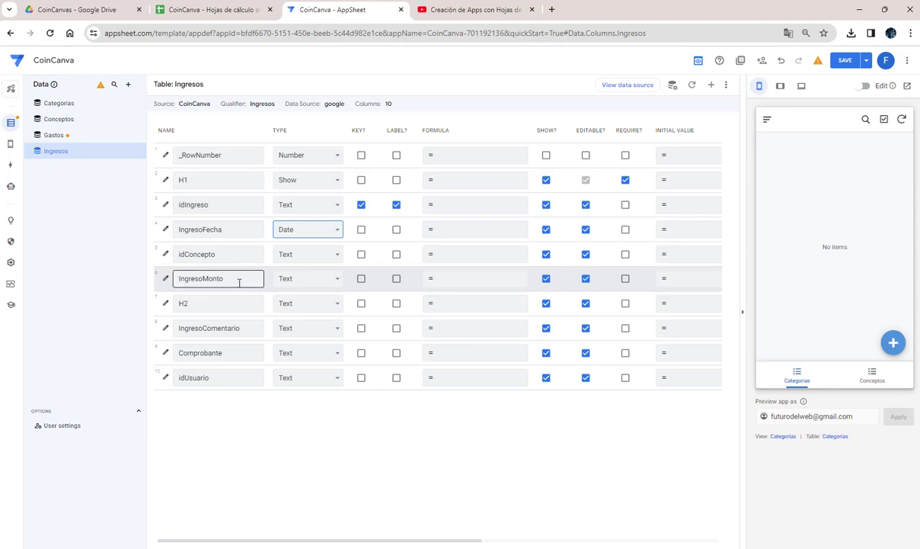
{"action": "left_click", "coordinate": [305, 282]}
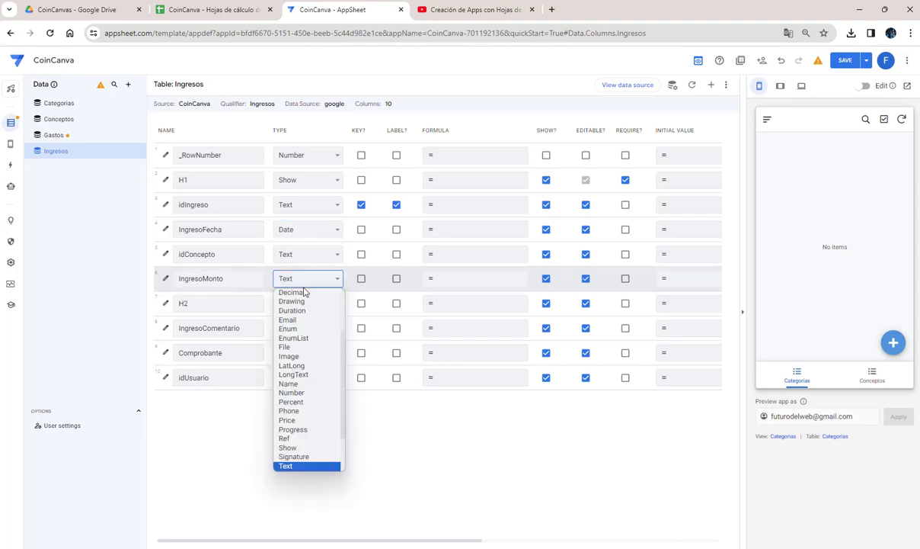
{"action": "left_click", "coordinate": [293, 420]}
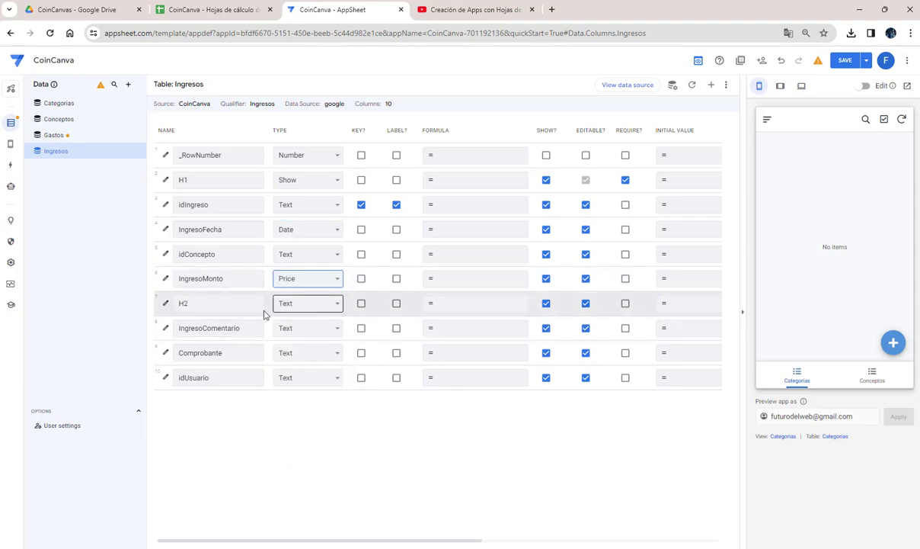
{"action": "left_click", "coordinate": [290, 309]}
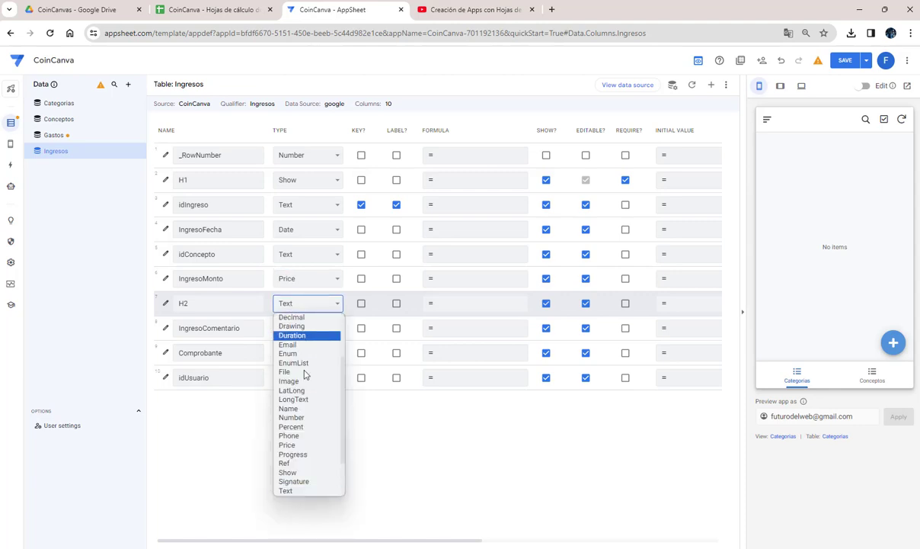
{"action": "left_click", "coordinate": [288, 466]}
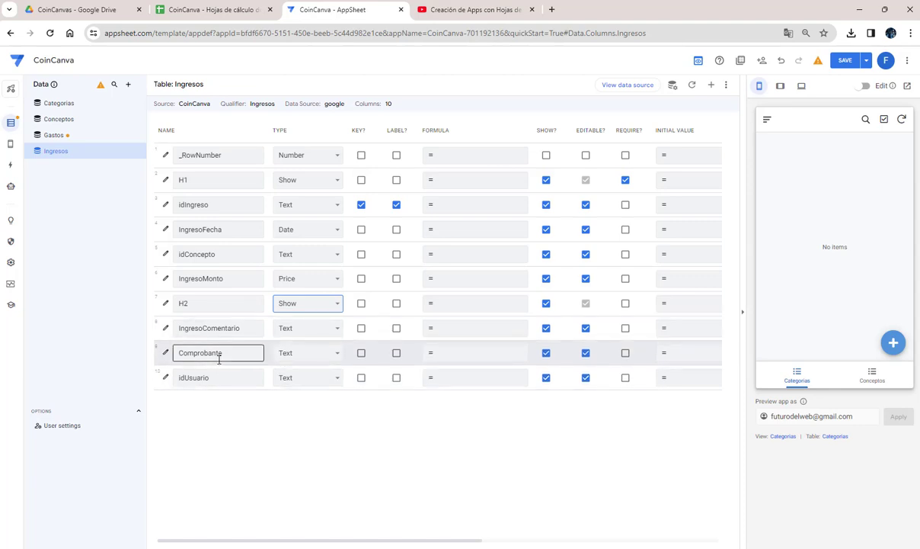
{"action": "left_click", "coordinate": [335, 354]}
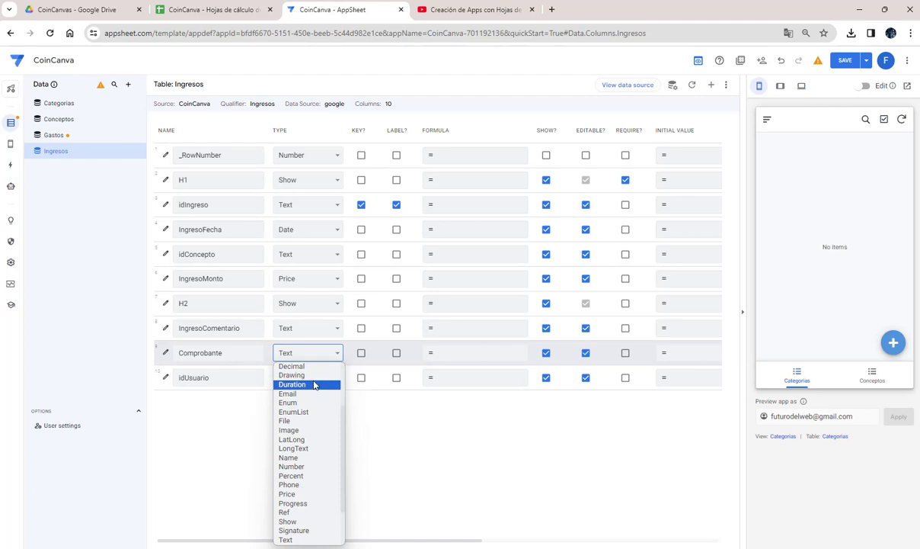
{"action": "left_click", "coordinate": [318, 375]}
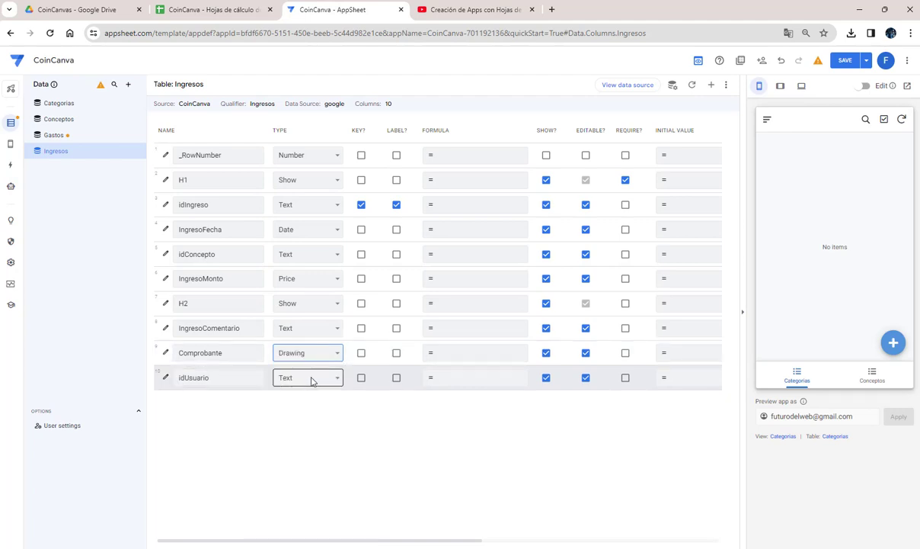
Step: Make idGasto the Gastos key instead of _RowNumber, save, and return to Ingresos
{"action": "left_click", "coordinate": [61, 139]}
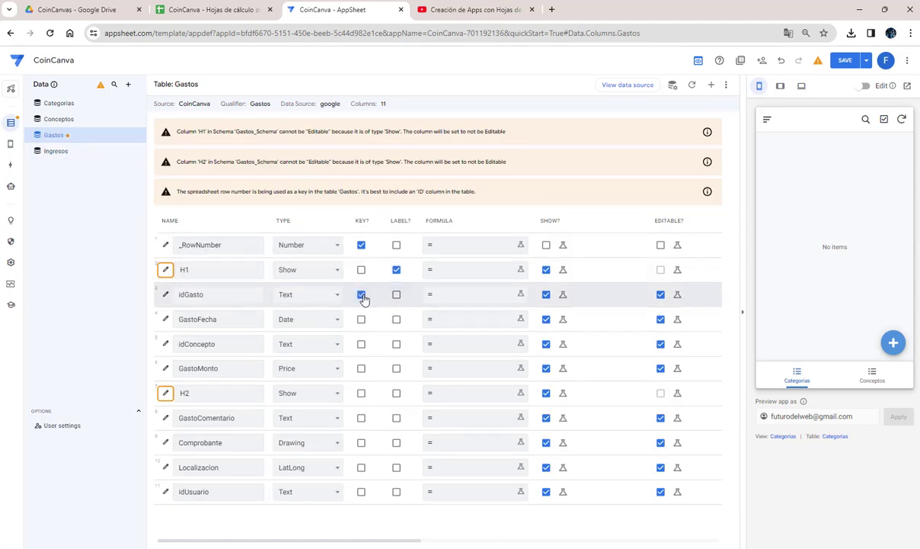
{"action": "left_click", "coordinate": [361, 246]}
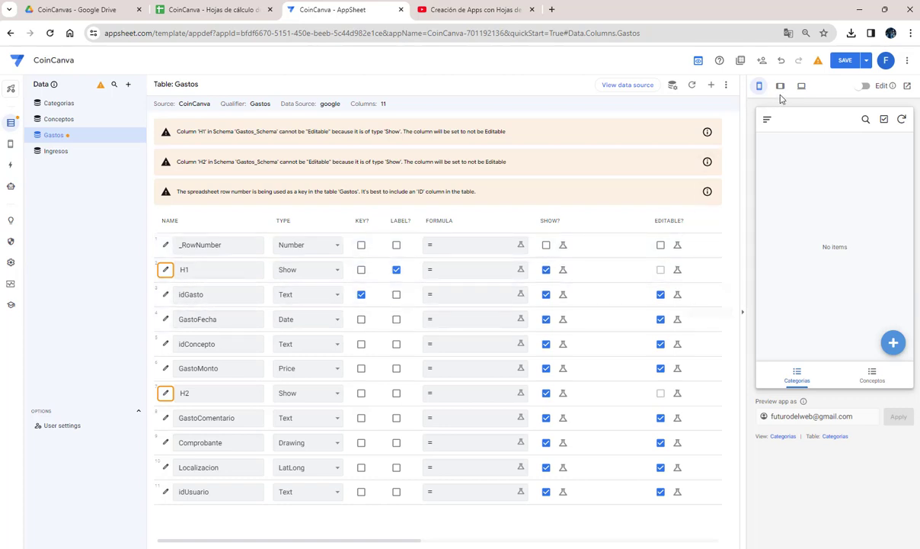
{"action": "left_click", "coordinate": [847, 61]}
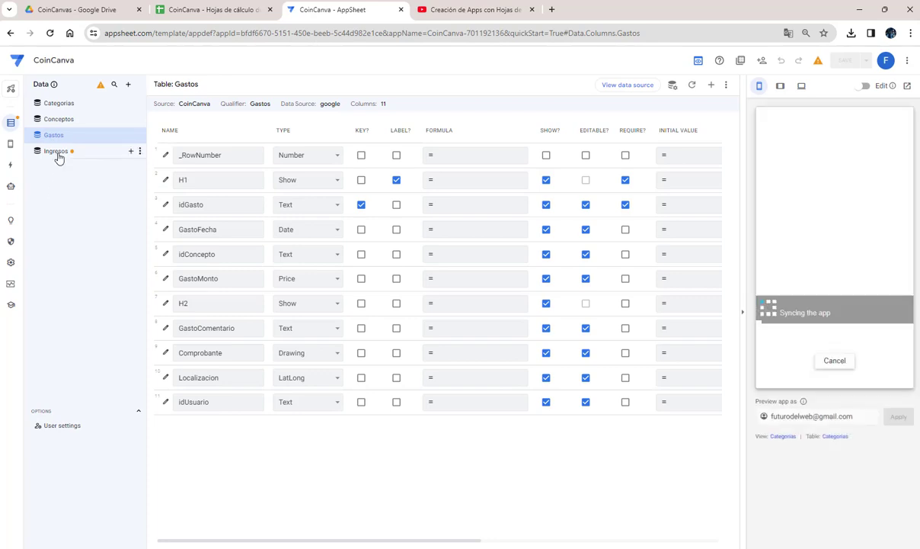
{"action": "left_click", "coordinate": [58, 156]}
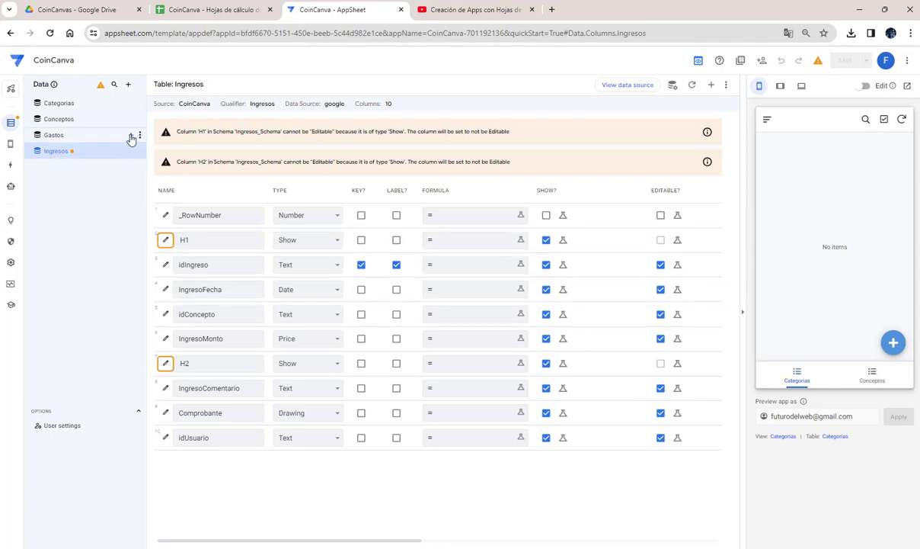
Step: Add the suggested Principal sheet as a new table
{"action": "left_click", "coordinate": [130, 88]}
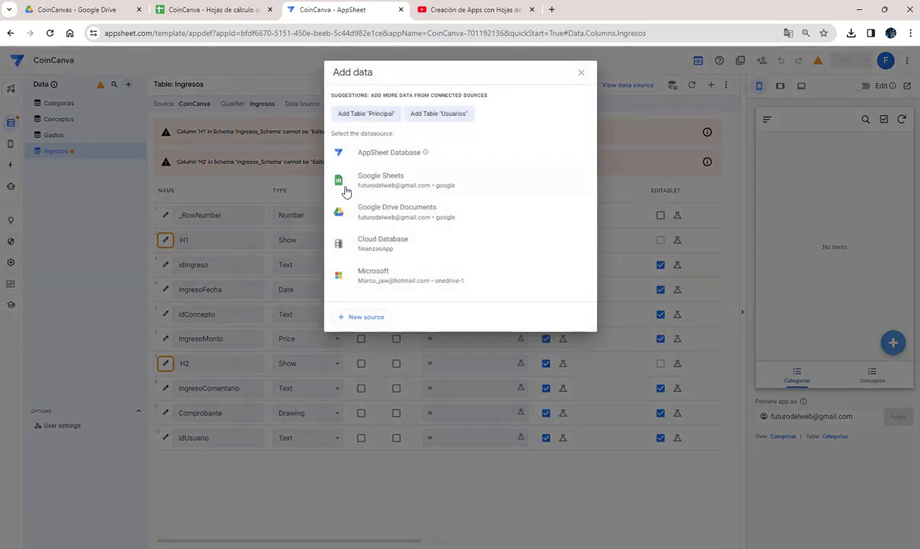
{"action": "left_click", "coordinate": [367, 114]}
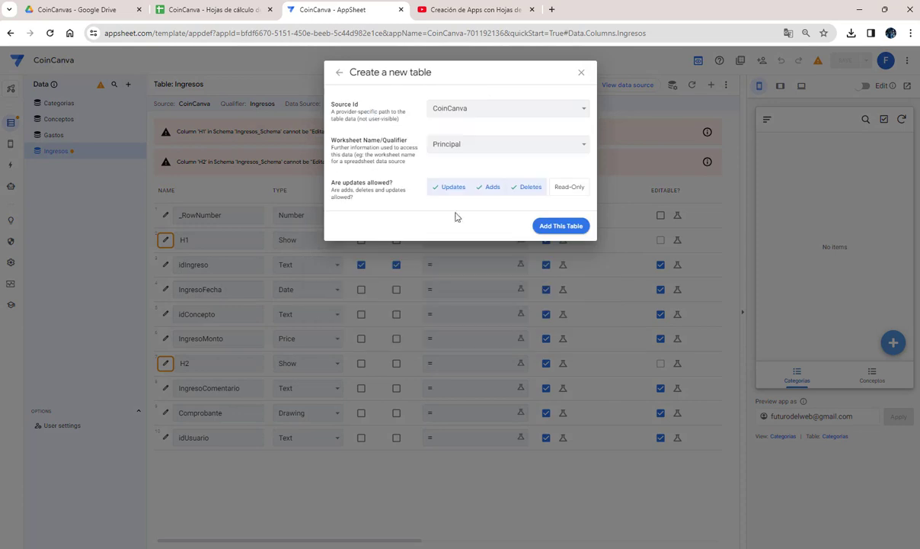
{"action": "left_click", "coordinate": [554, 284]}
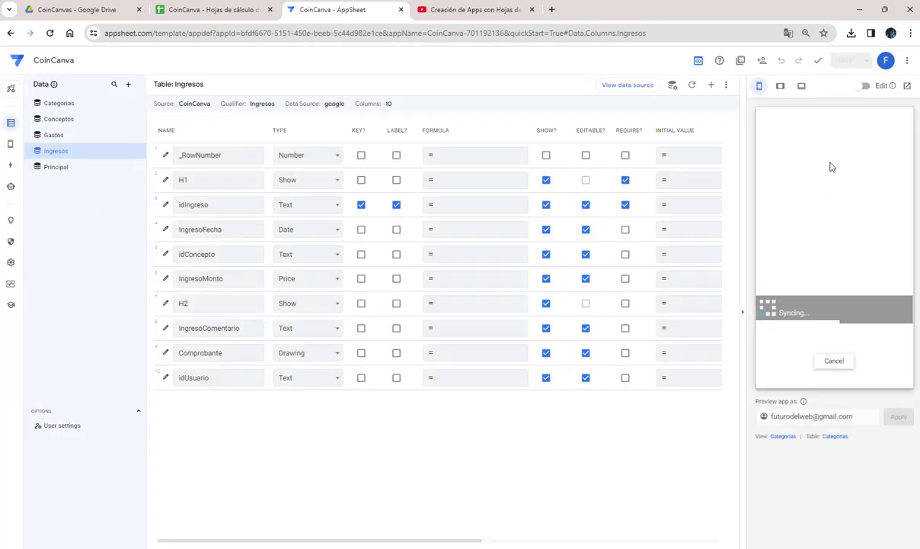
Step: Set the Principal table's Imagen column to Image type
{"action": "left_click", "coordinate": [59, 172]}
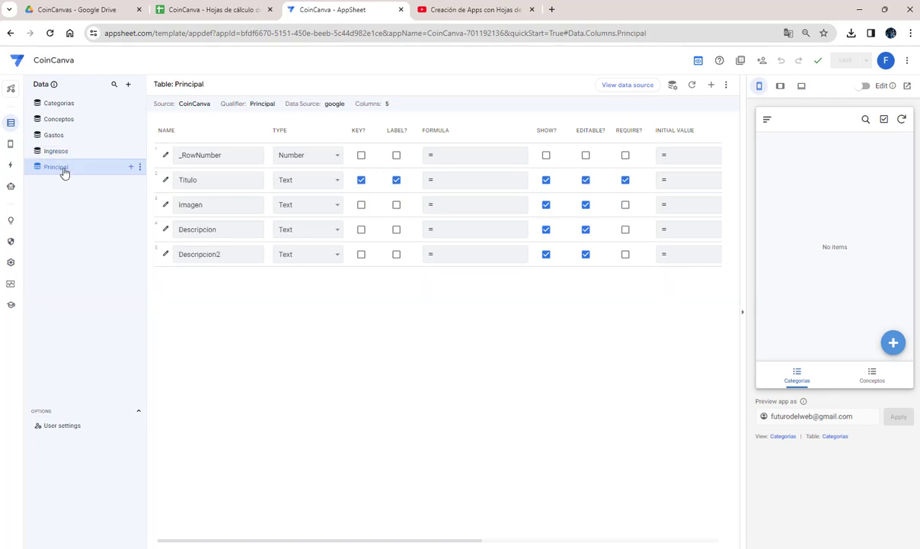
{"action": "left_click", "coordinate": [305, 212]}
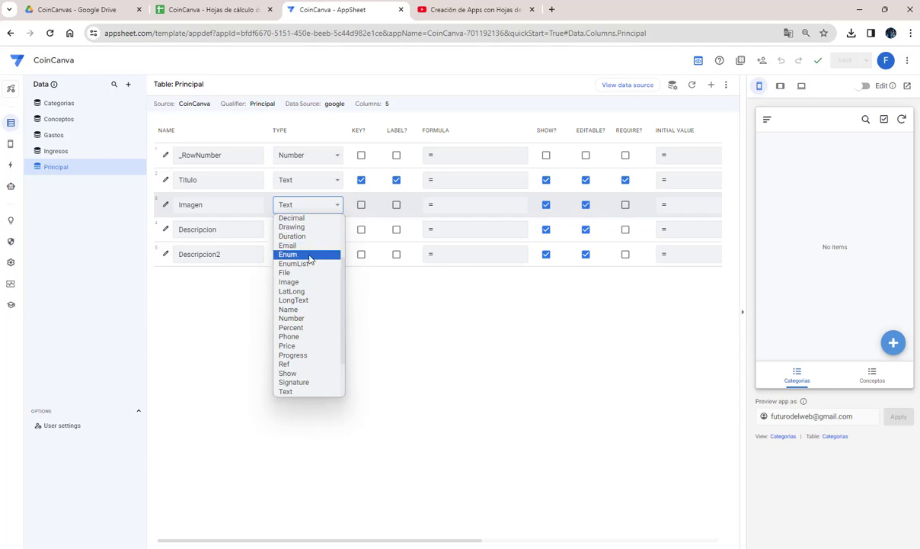
{"action": "scroll", "coordinate": [309, 260], "scroll_direction": "up", "scroll_amount": 1}
{"action": "scroll", "coordinate": [310, 260], "scroll_direction": "up", "scroll_amount": 1}
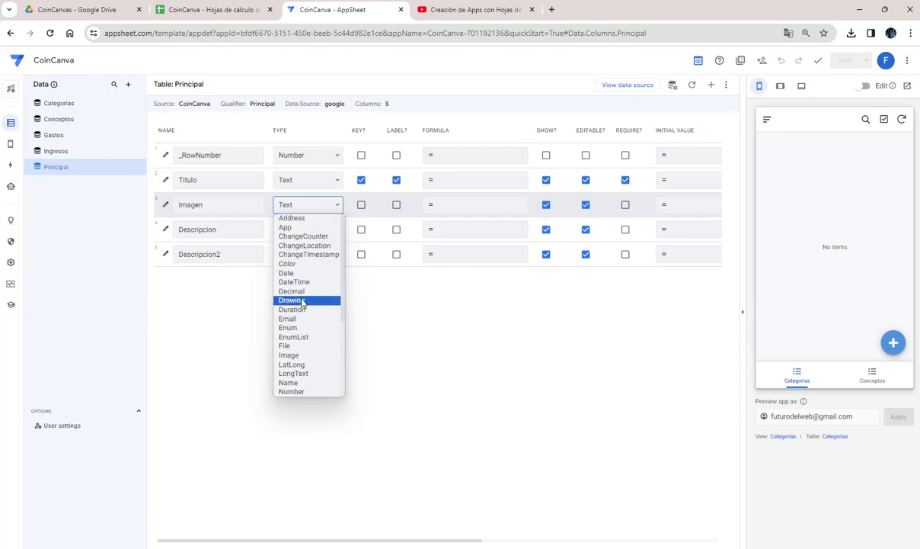
{"action": "left_click", "coordinate": [300, 355]}
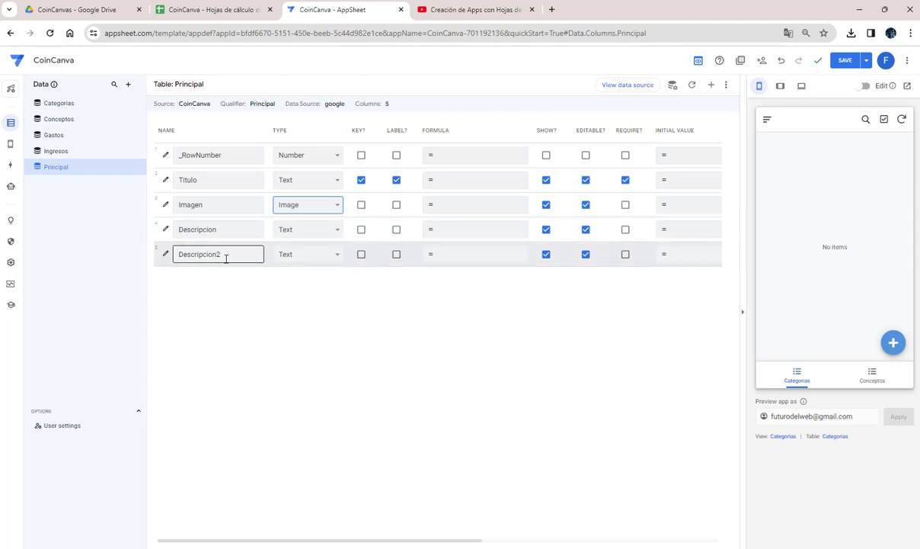
Step: Add the suggested Usuarios sheet as a new table
{"action": "left_click", "coordinate": [128, 84]}
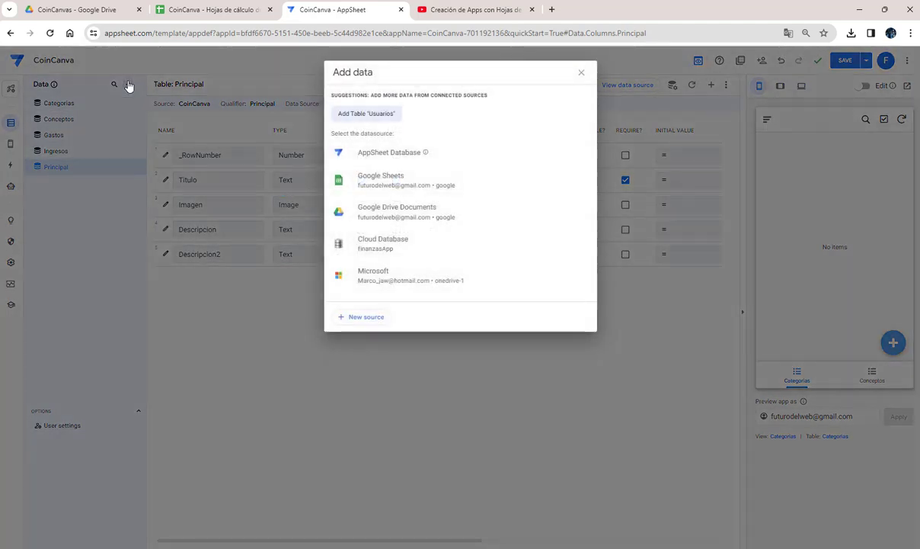
{"action": "left_click", "coordinate": [380, 116]}
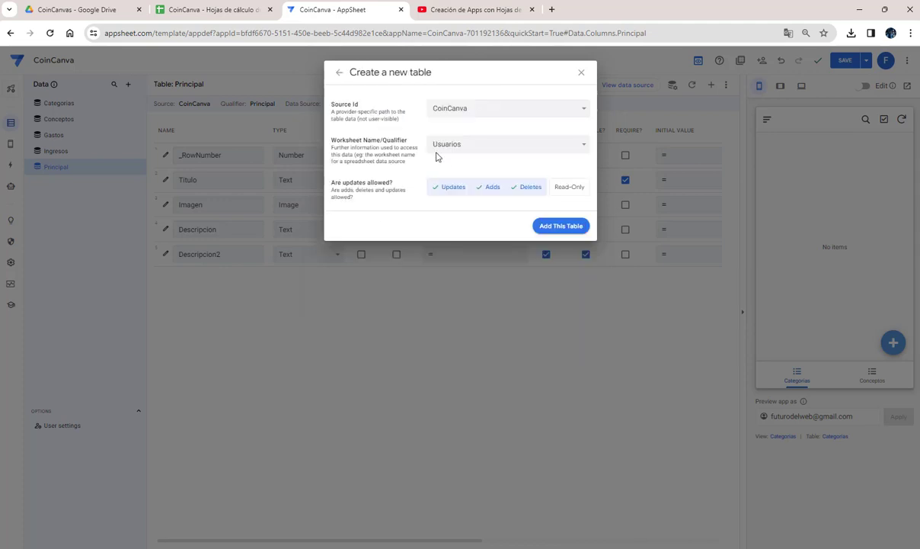
{"action": "left_click", "coordinate": [549, 226]}
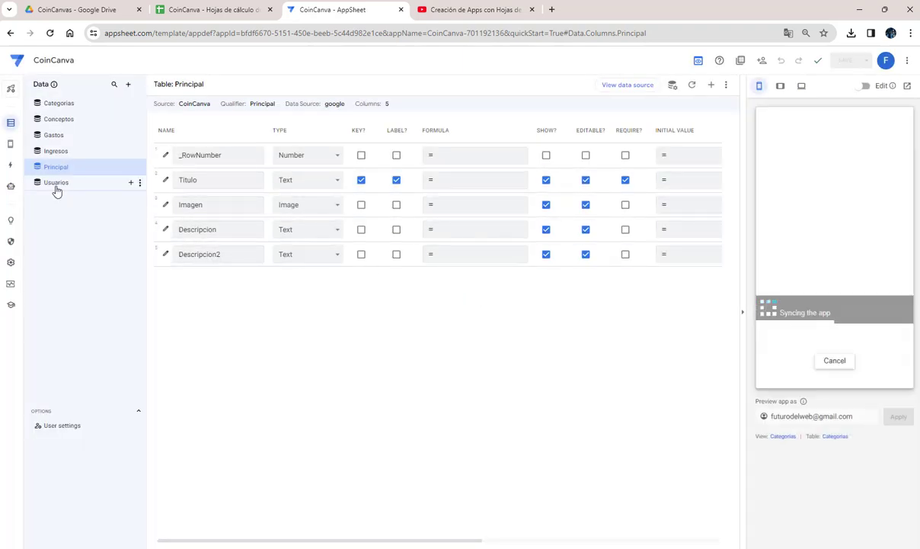
Step: Set the Usuarios Rol and Estado columns to Enum and save the app
{"action": "left_click", "coordinate": [60, 183]}
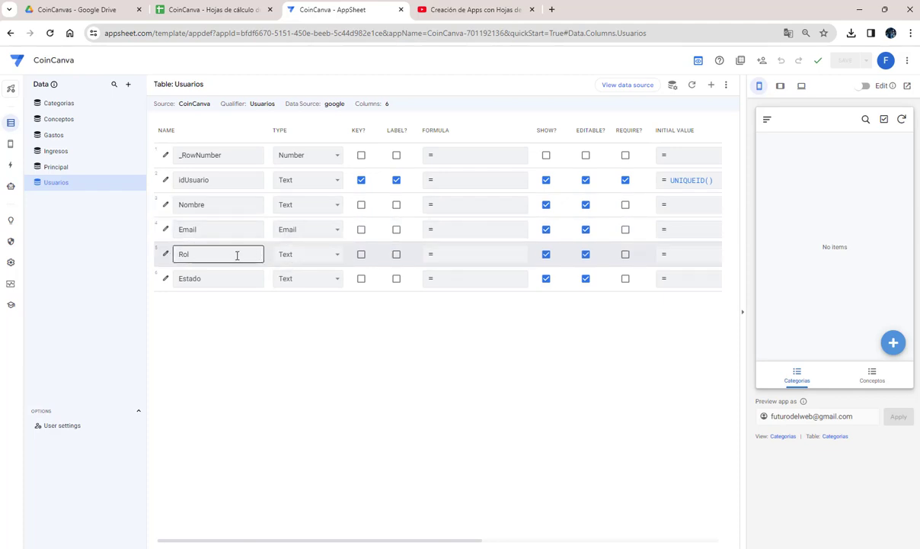
{"action": "left_click", "coordinate": [300, 258]}
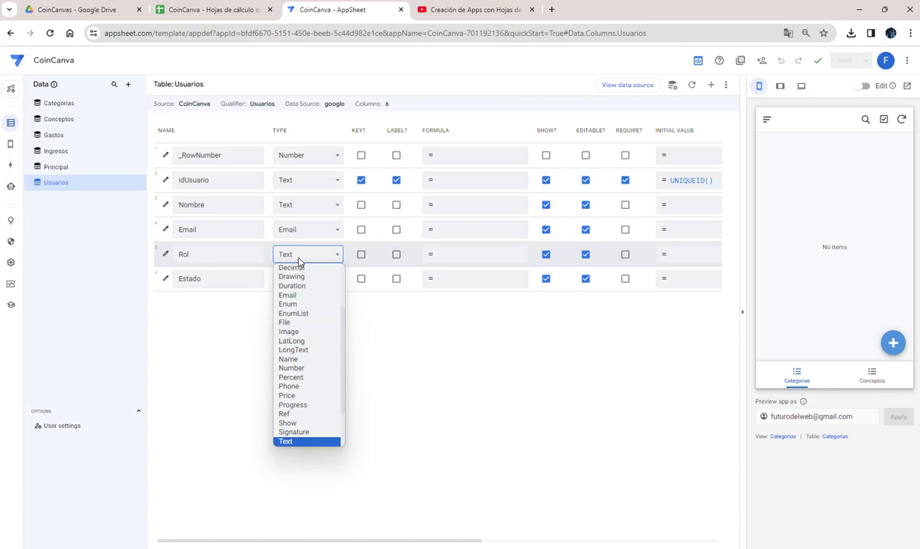
{"action": "left_click", "coordinate": [303, 303]}
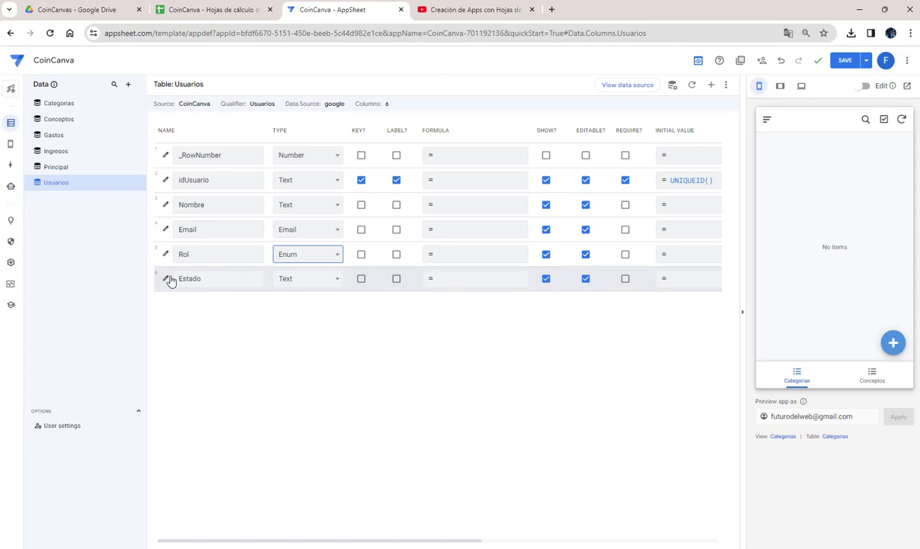
{"action": "left_click", "coordinate": [304, 286]}
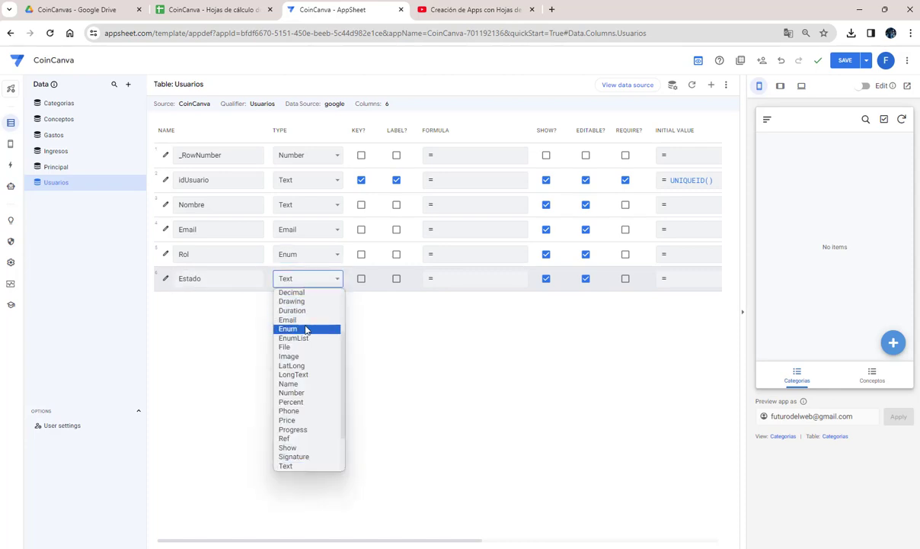
{"action": "left_click", "coordinate": [306, 329]}
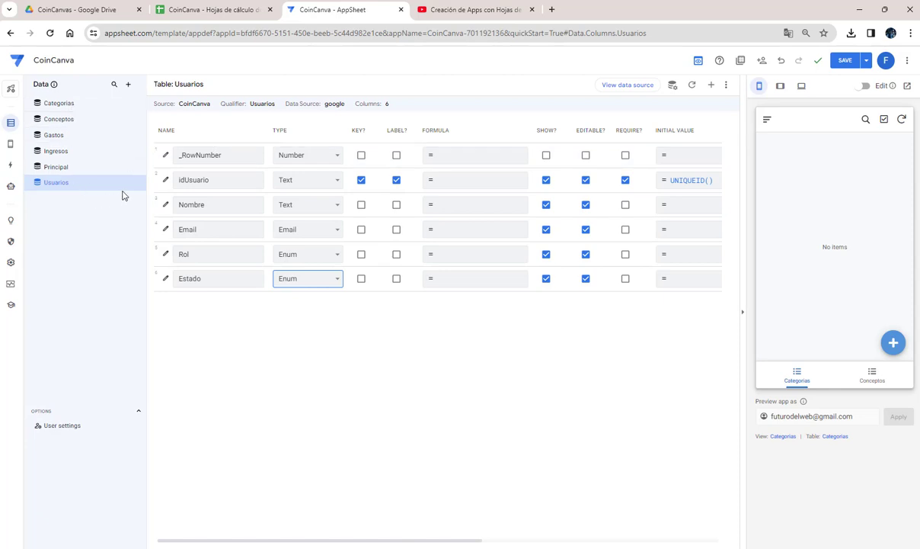
{"action": "left_click", "coordinate": [844, 60]}
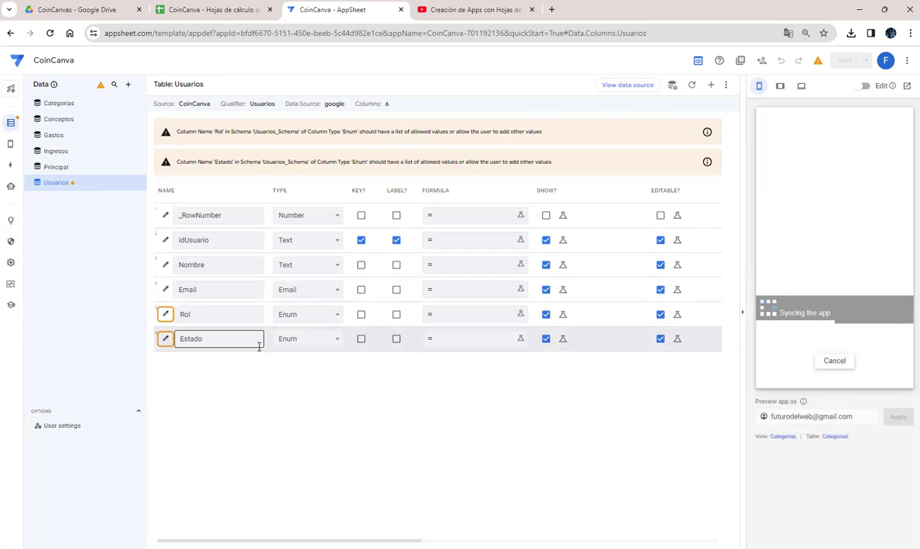
{"action": "left_click", "coordinate": [175, 314]}
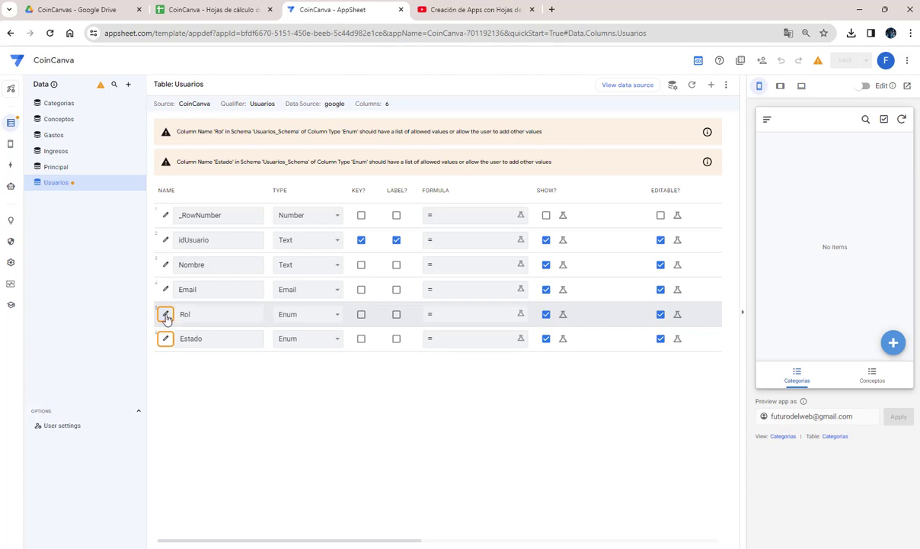
Step: Give Rol the allowed values Administrador and Usuario, shown as Buttons
{"action": "left_click", "coordinate": [166, 315]}
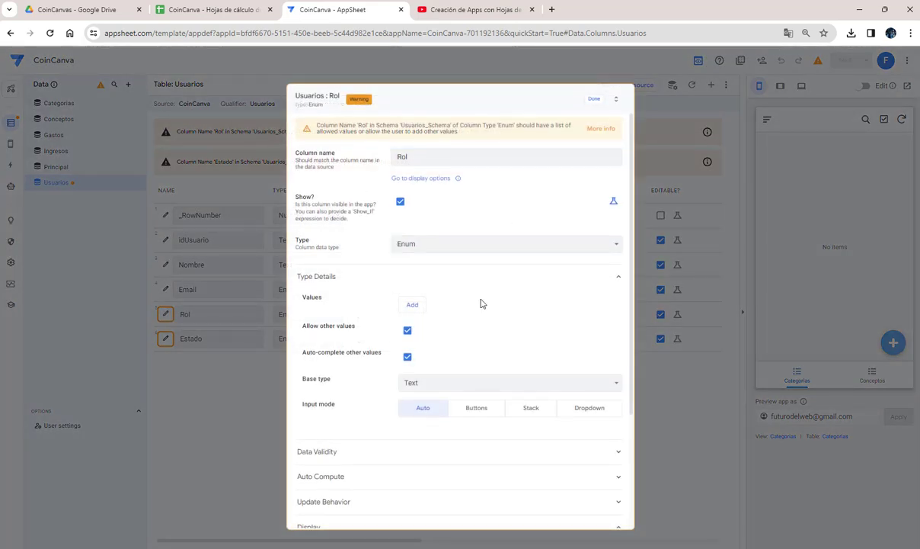
{"action": "scroll", "coordinate": [480, 303], "scroll_direction": "down", "scroll_amount": 1}
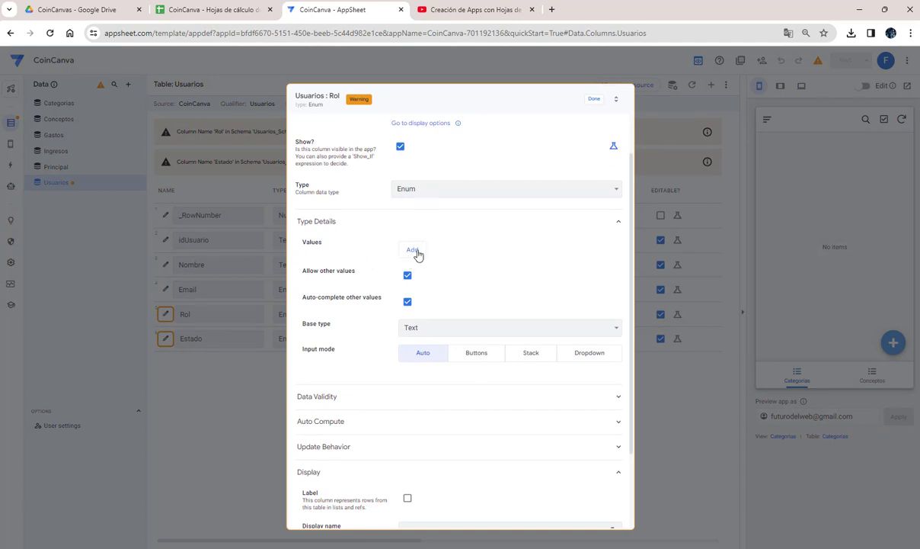
{"action": "left_click", "coordinate": [413, 251]}
{"action": "type", "text": "Administrador"}
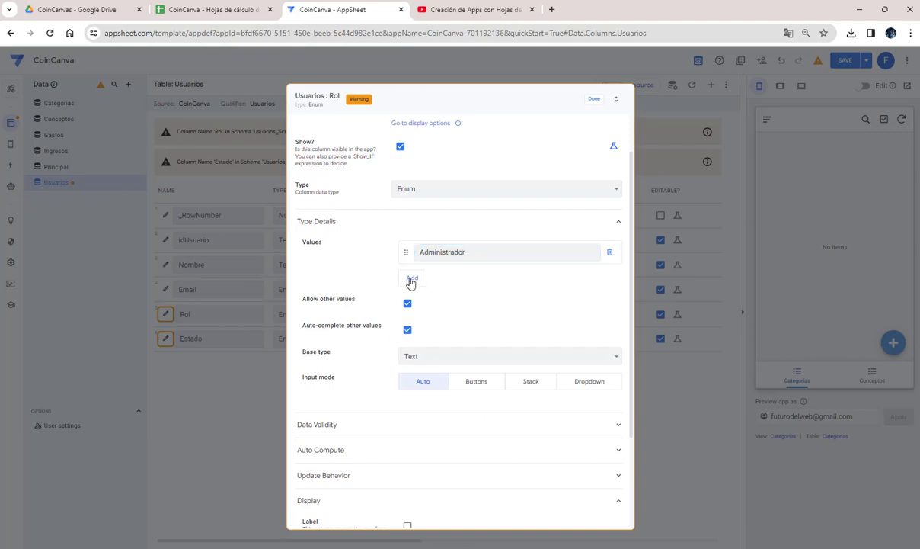
{"action": "left_click", "coordinate": [411, 278]}
{"action": "type", "text": "Usuario"}
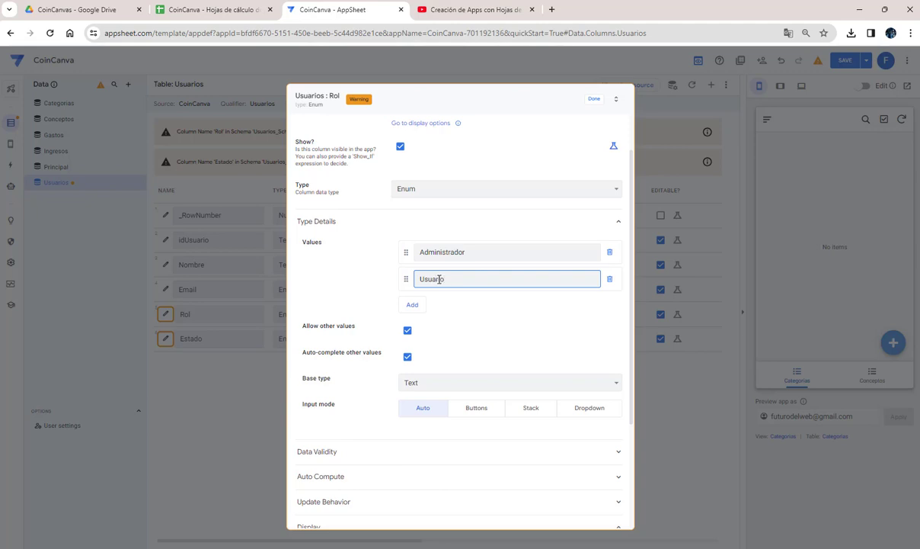
{"action": "left_click", "coordinate": [481, 329]}
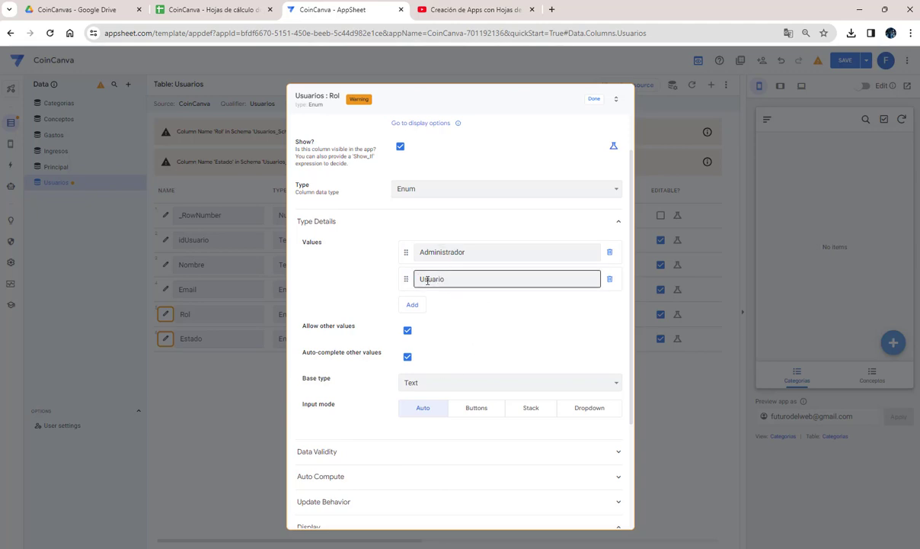
{"action": "left_click", "coordinate": [477, 410]}
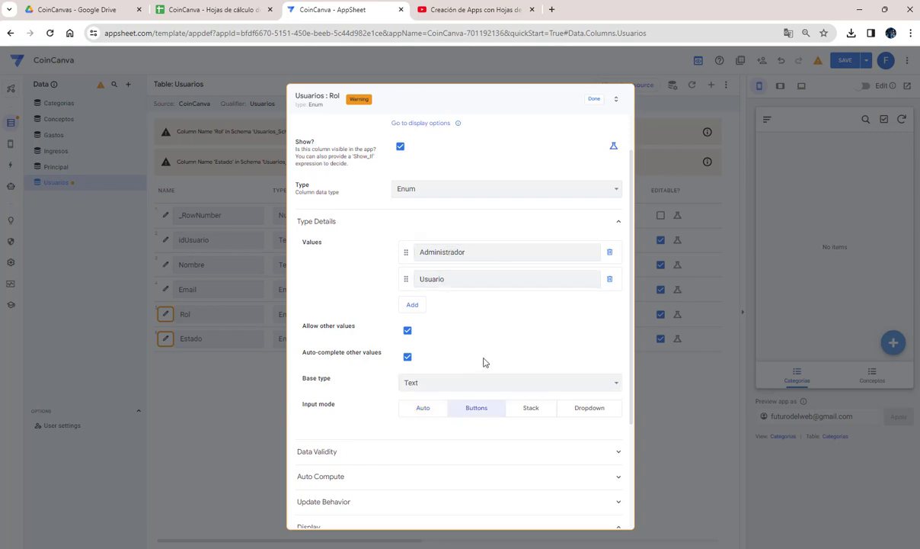
{"action": "left_click", "coordinate": [595, 100]}
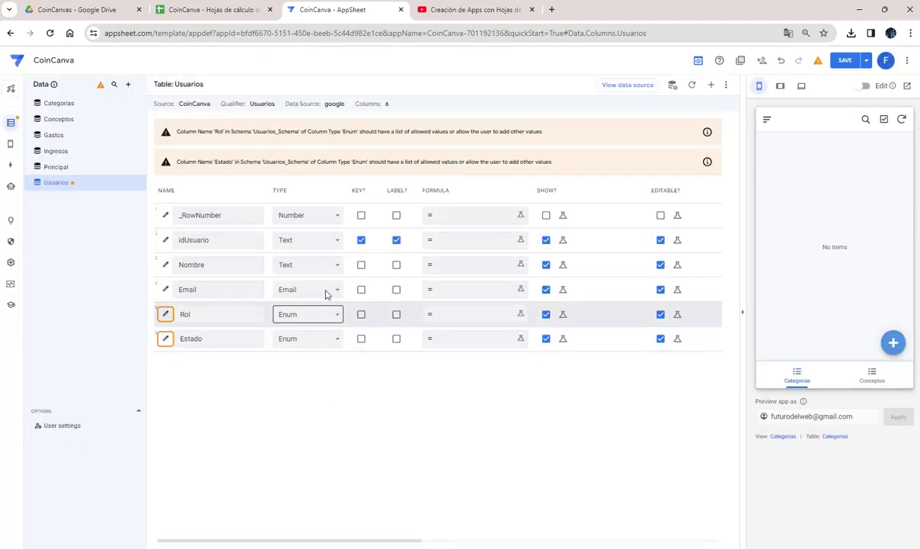
Step: Give Estado the values Activo and Inactivo as Buttons, then save the app
{"action": "left_click", "coordinate": [166, 340]}
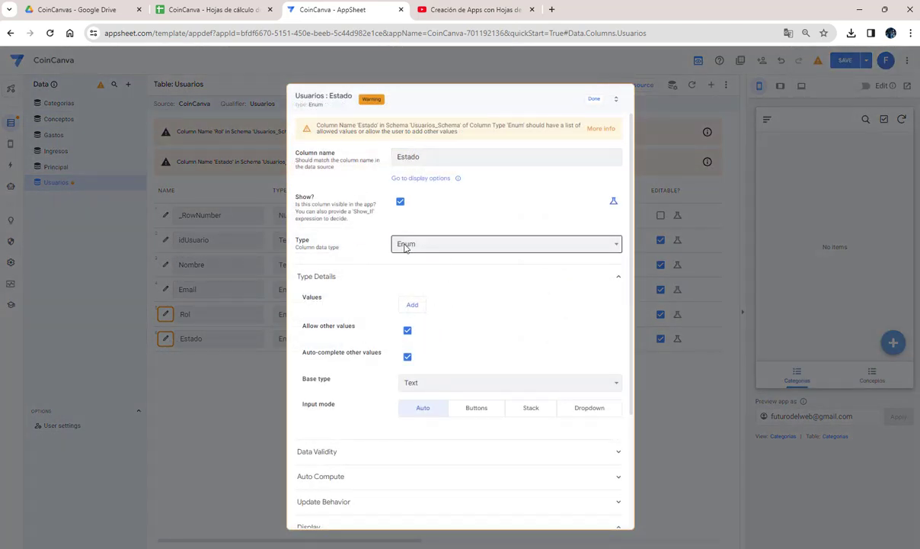
{"action": "left_click", "coordinate": [412, 305]}
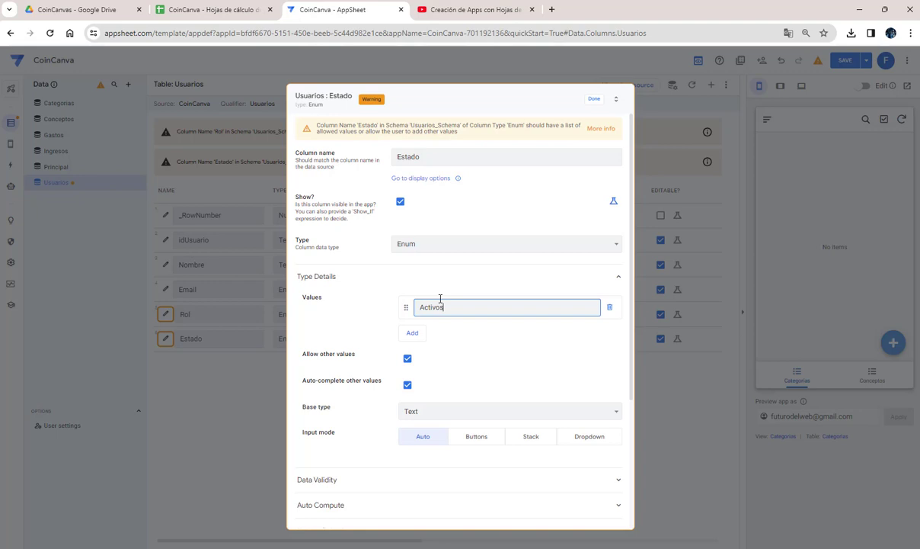
{"action": "left_click", "coordinate": [415, 333]}
{"action": "type", "text": "Inactivo"}
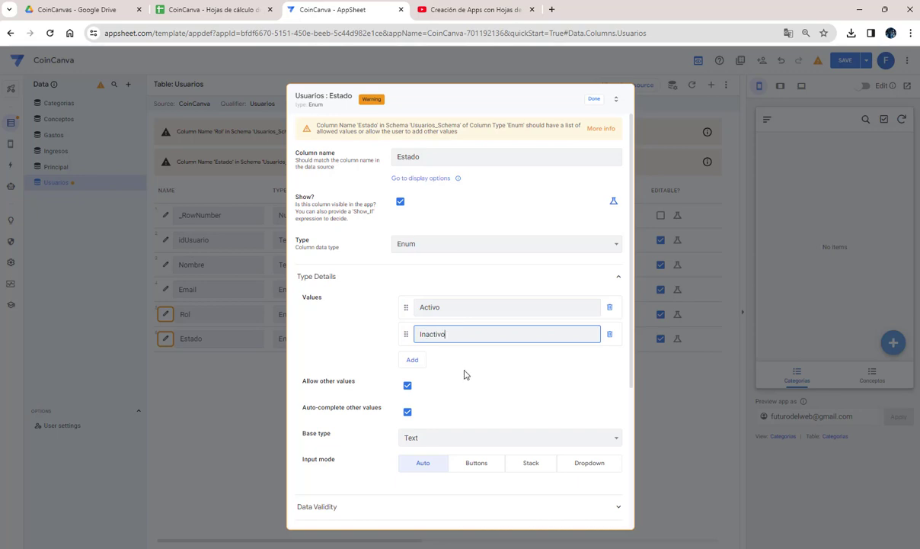
{"action": "left_click", "coordinate": [466, 374]}
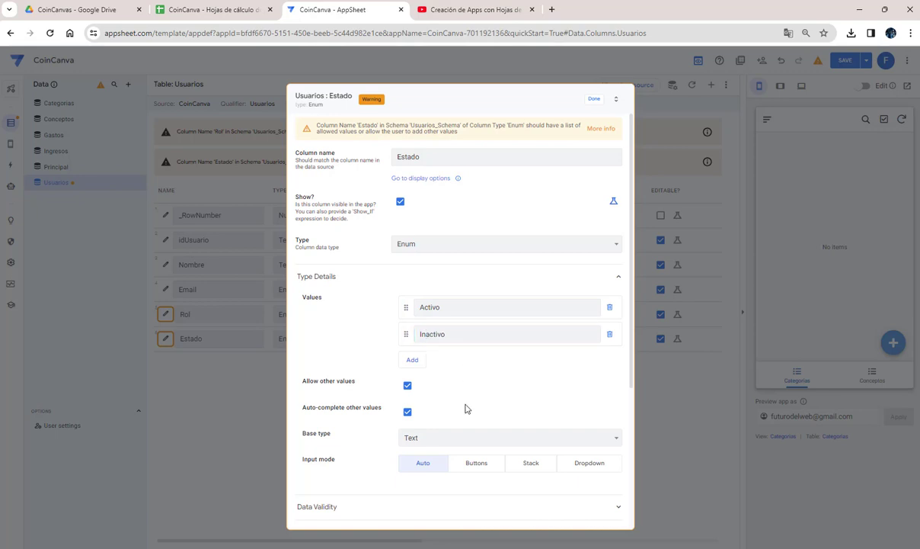
{"action": "left_click", "coordinate": [477, 463]}
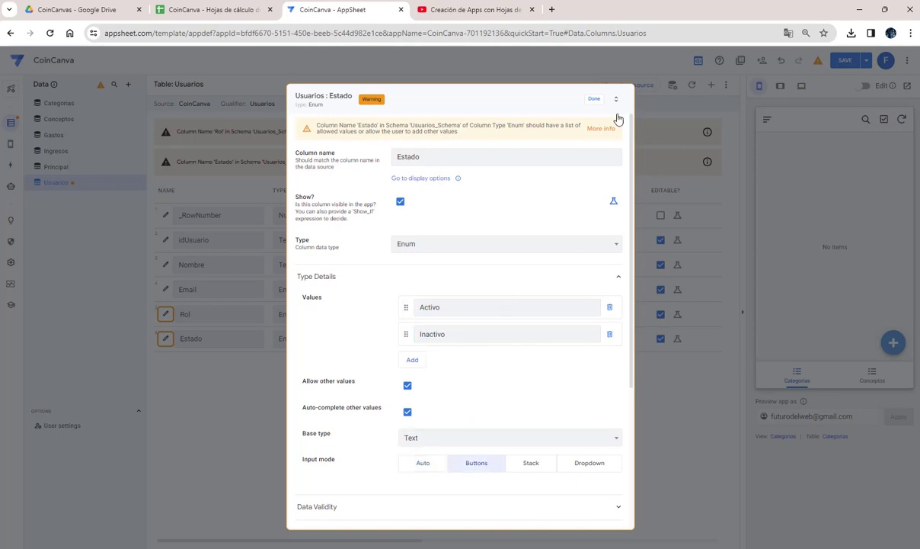
{"action": "left_click", "coordinate": [595, 100]}
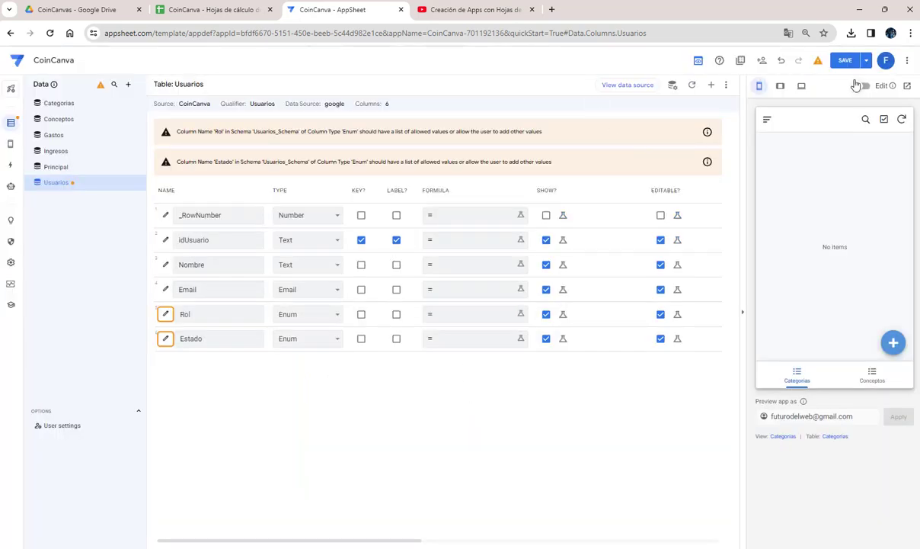
{"action": "left_click", "coordinate": [852, 66]}
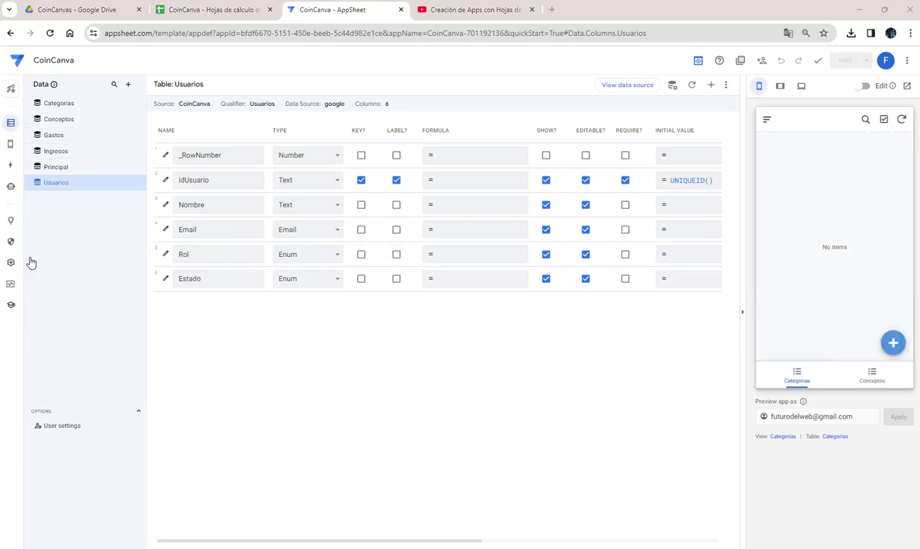
Step: In the Ingresos table, set H1's Content expression to 'Registro de ingreso' and save
{"action": "left_click", "coordinate": [67, 153]}
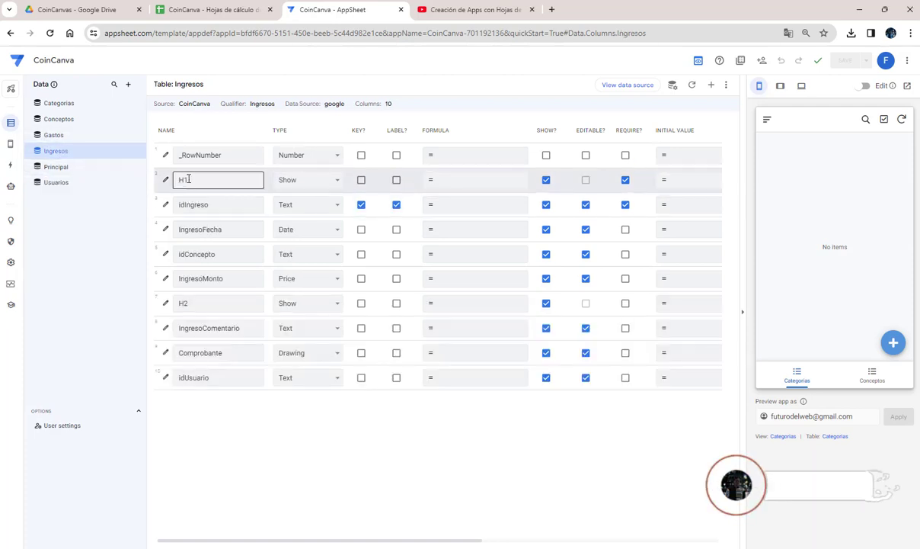
{"action": "left_click", "coordinate": [166, 180]}
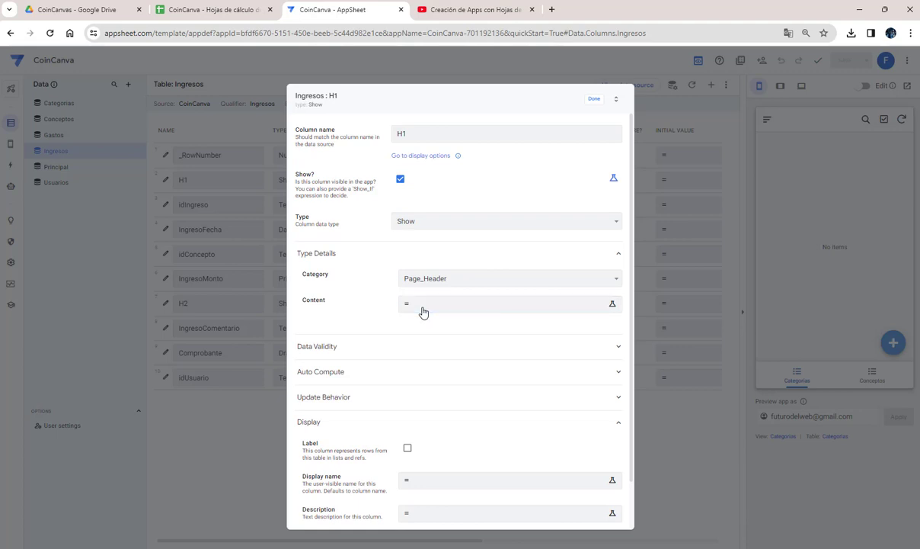
{"action": "left_click", "coordinate": [423, 306]}
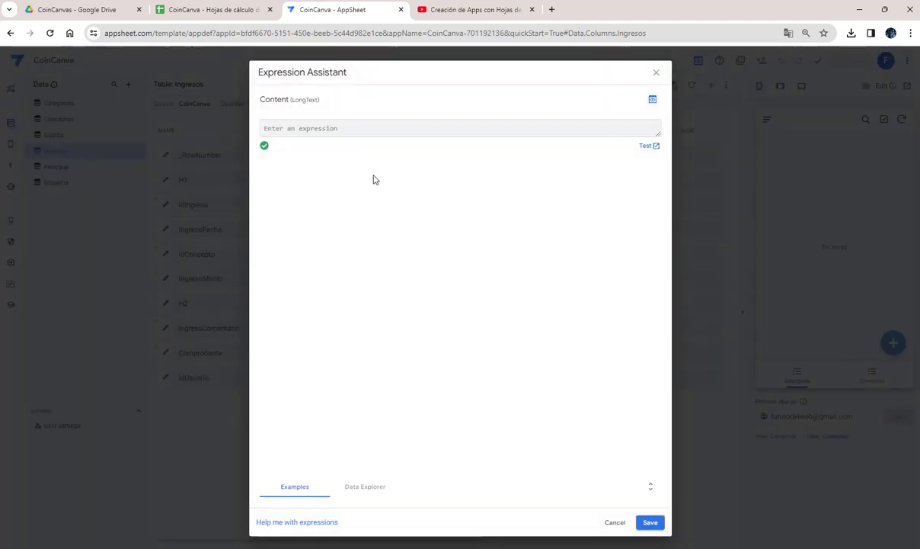
{"action": "type", "text": "t"}
{"action": "type", "text": "\""}
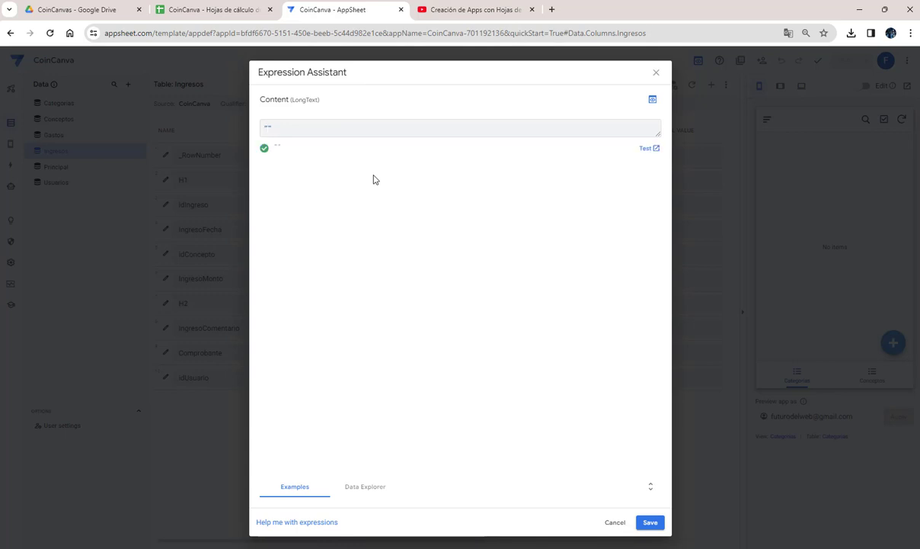
{"action": "type", "text": "Registro de ingreso"}
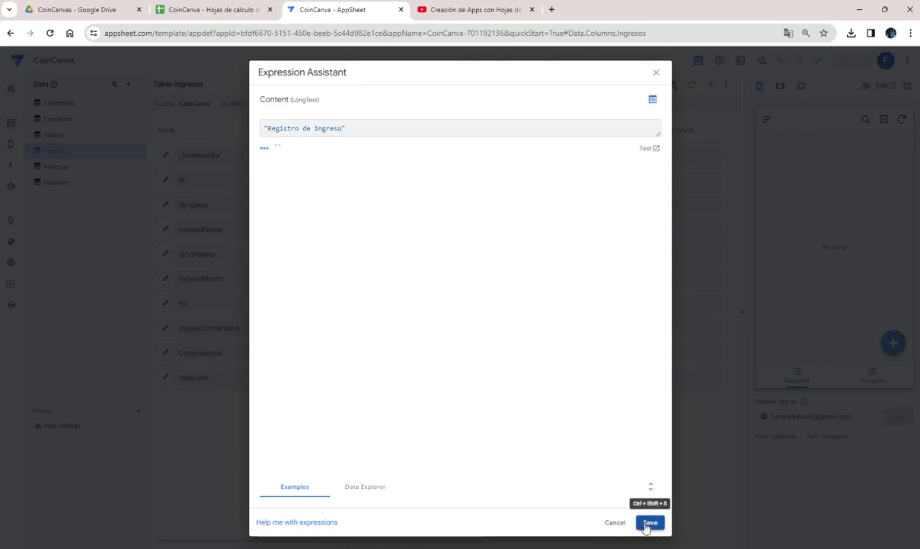
{"action": "left_click", "coordinate": [649, 522]}
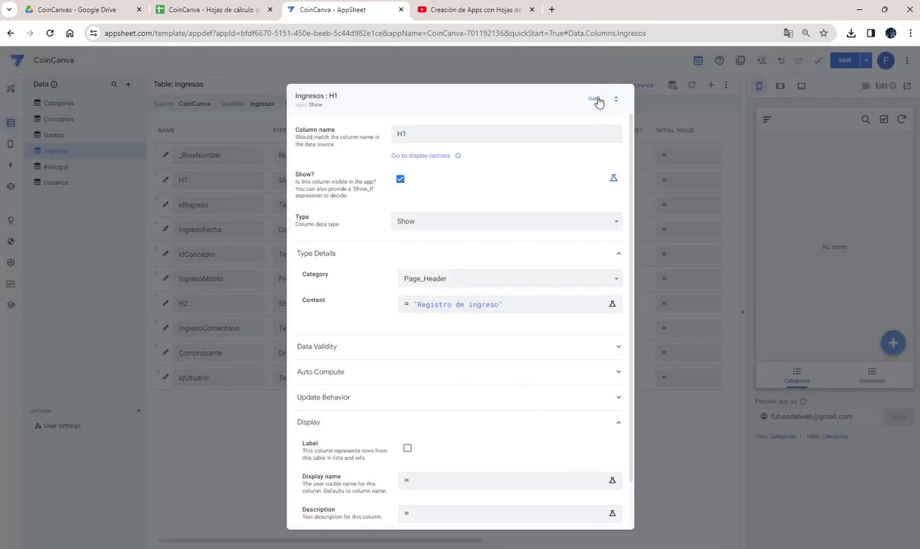
{"action": "left_click", "coordinate": [599, 100]}
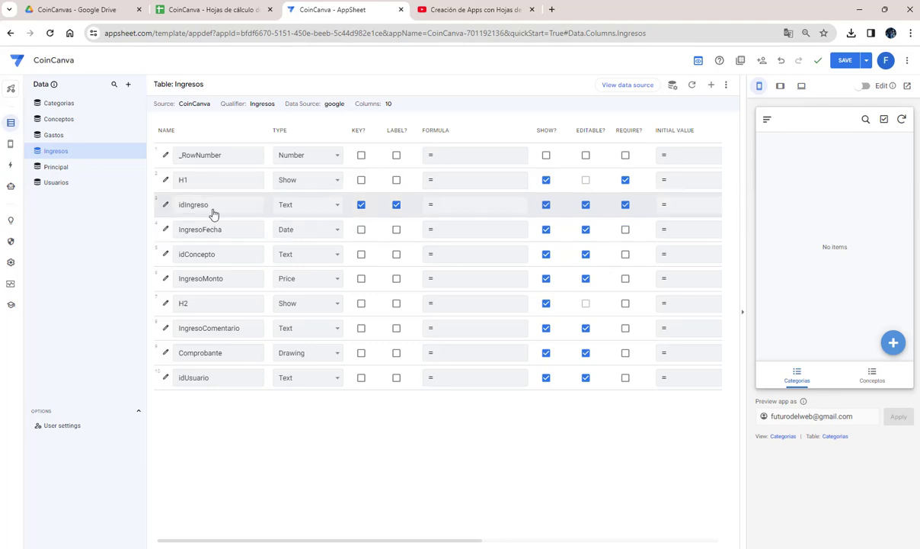
Step: Enter 'Datos opciones' as the Content expression of the Ingresos H2 page-header column
{"action": "left_click", "coordinate": [165, 305]}
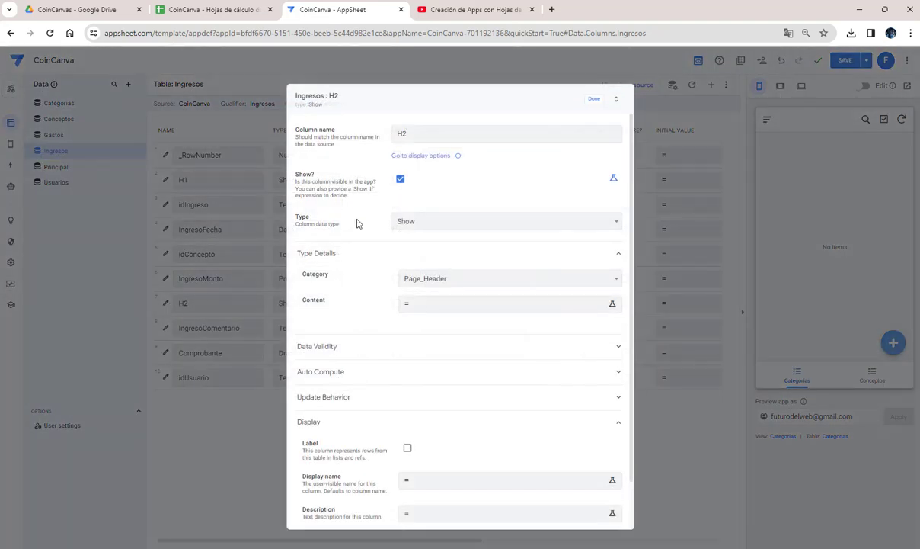
{"action": "left_click", "coordinate": [432, 307]}
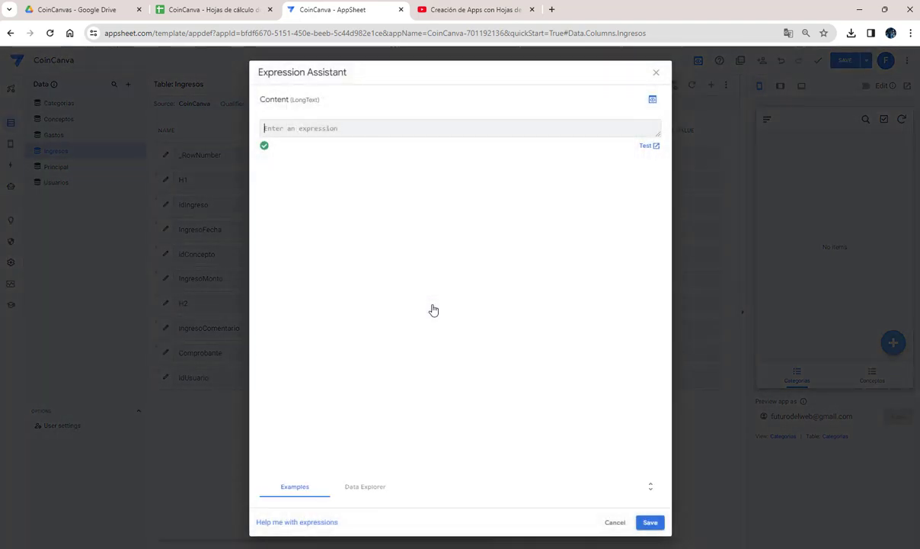
{"action": "type", "text": "\"Datos opciones\""}
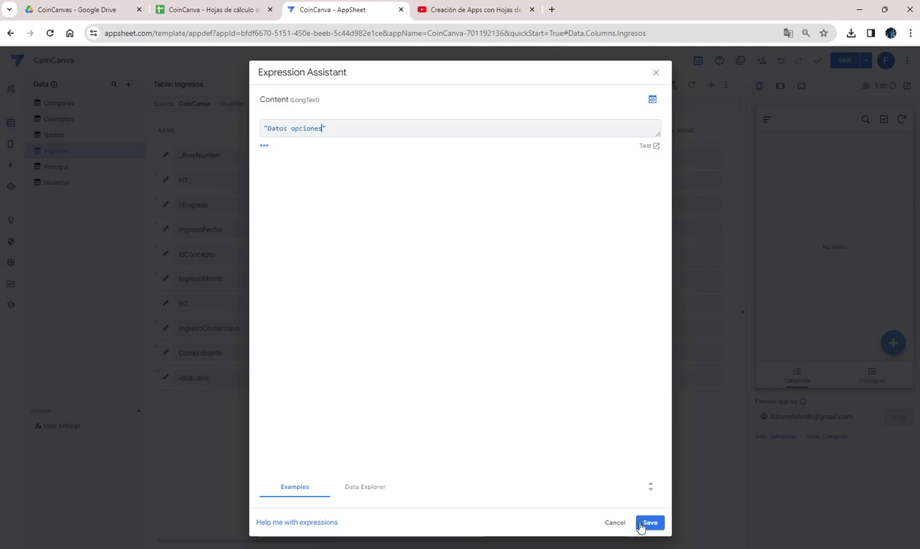
{"action": "left_click", "coordinate": [650, 522]}
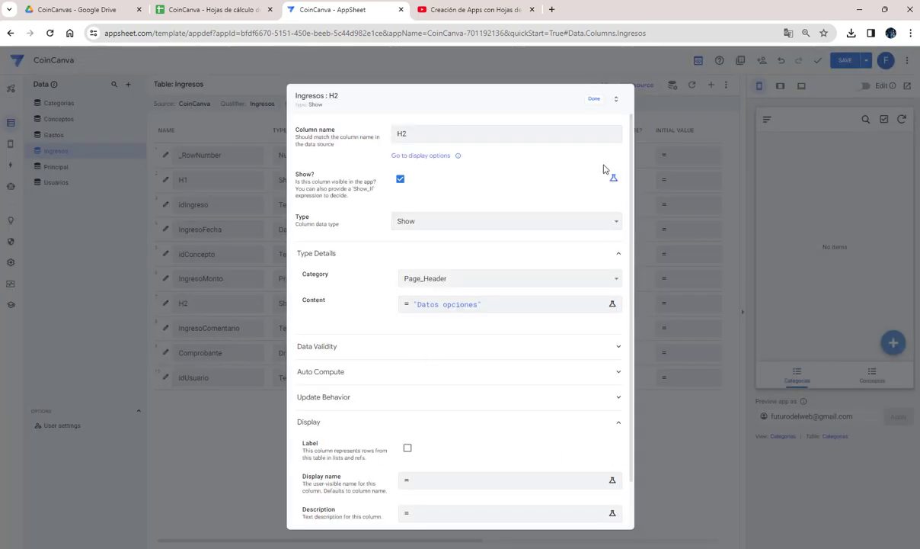
{"action": "left_click", "coordinate": [597, 102]}
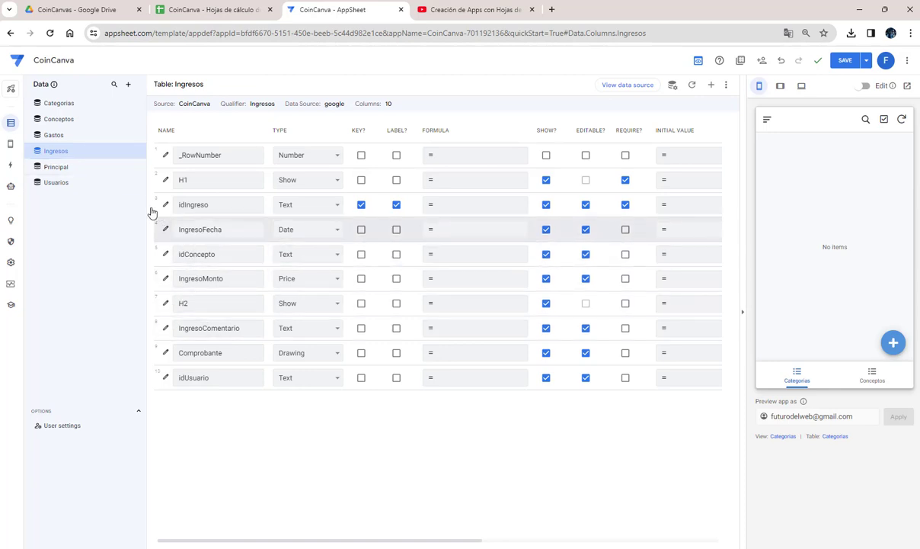
Step: In the Gastos table, set H1's Content expression to 'Registro de gasto' and save
{"action": "left_click", "coordinate": [53, 135]}
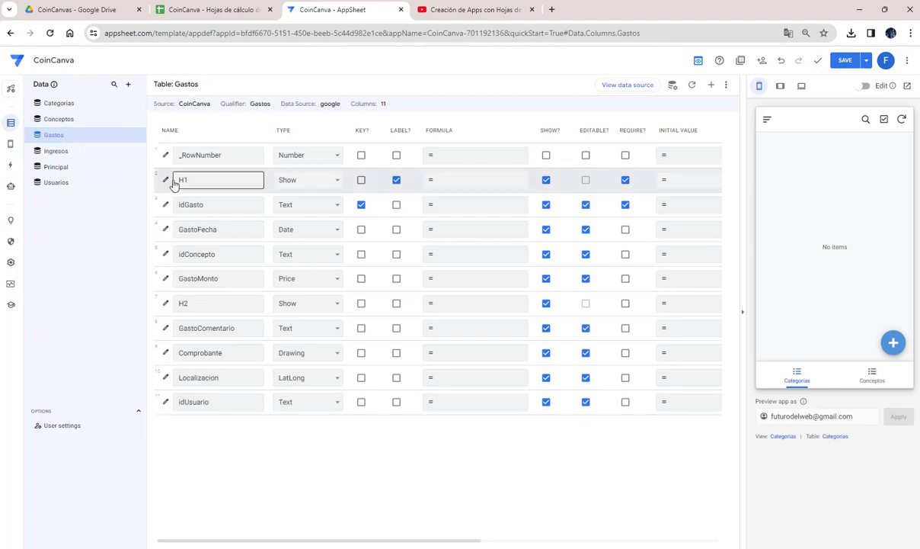
{"action": "left_click", "coordinate": [165, 181]}
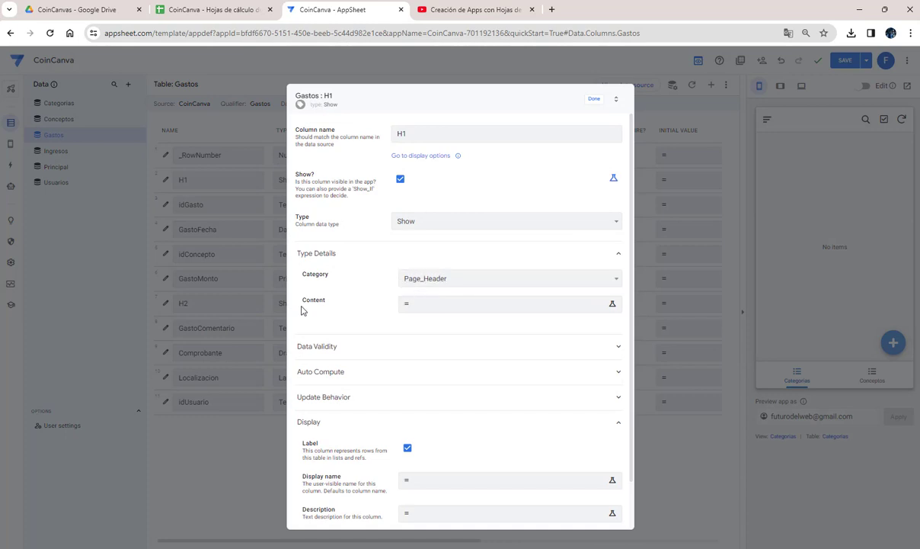
{"action": "left_click", "coordinate": [428, 307]}
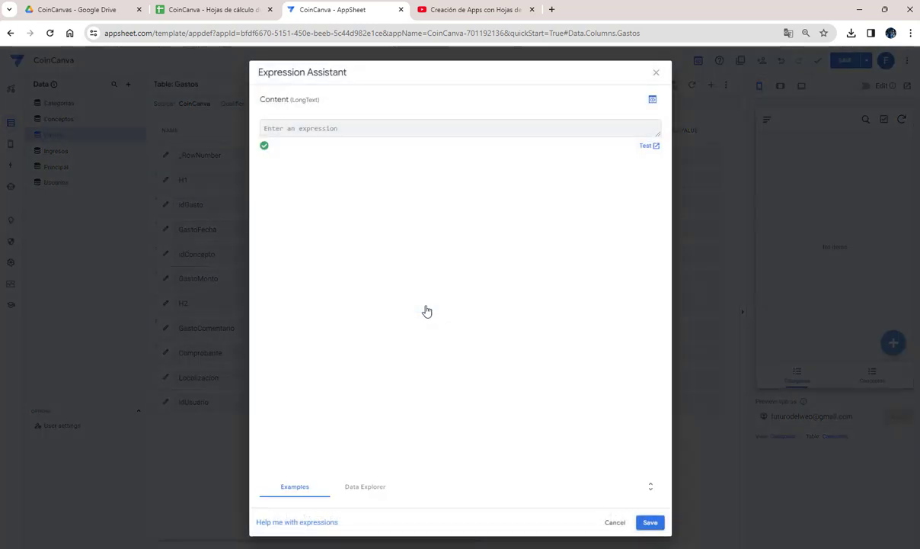
{"action": "type", "text": "t"}
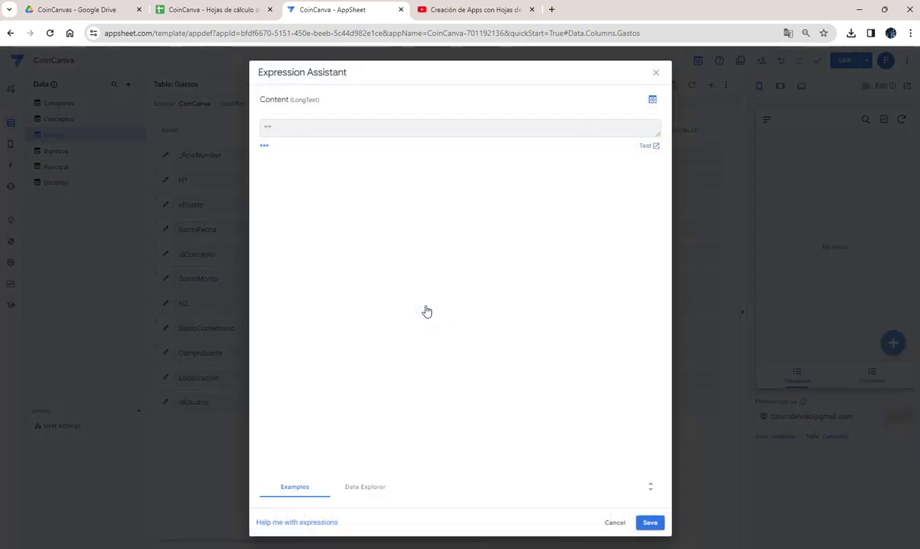
{"action": "type", "text": "T"}
{"action": "type", "text": "stro de gasto"}
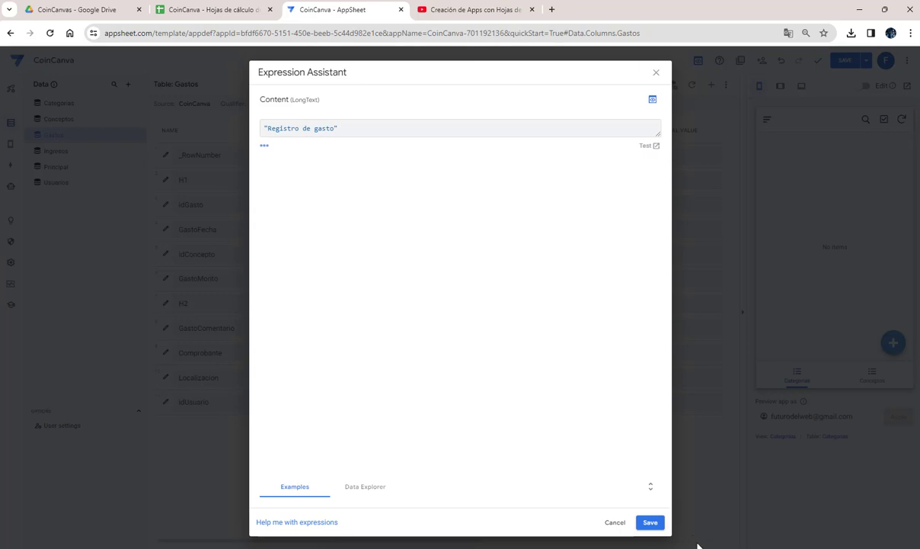
{"action": "left_click", "coordinate": [651, 526]}
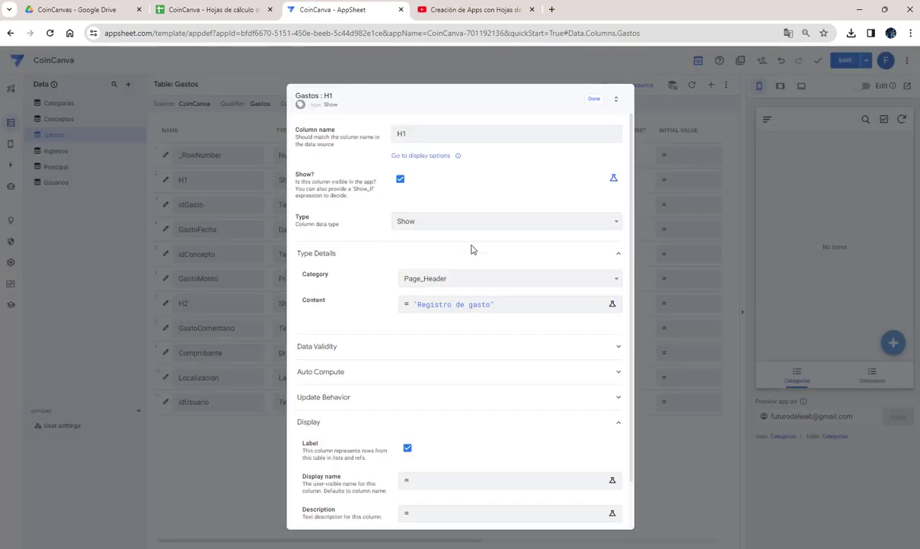
{"action": "left_click", "coordinate": [593, 98]}
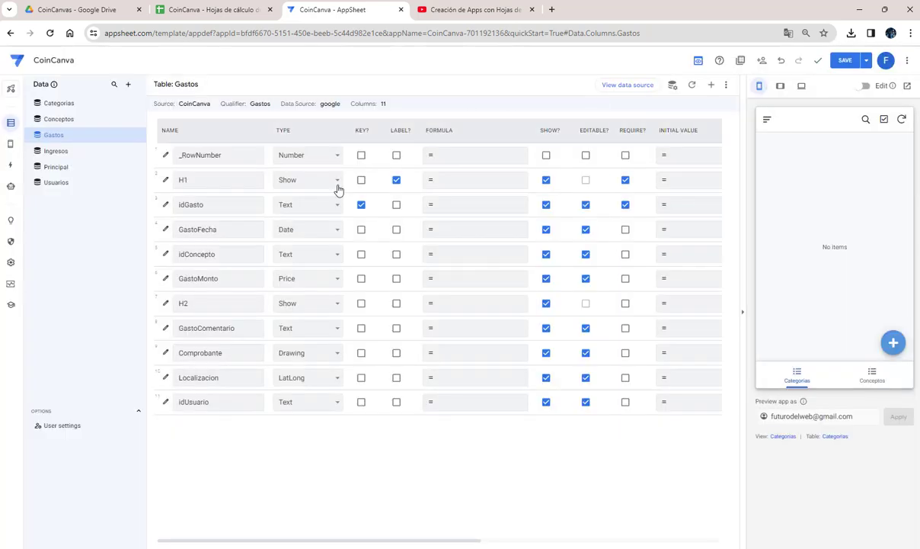
Step: Enter 'Datos opcionales' as Gastos' H2 Content, correcting its last letter before saving
{"action": "left_click", "coordinate": [166, 304]}
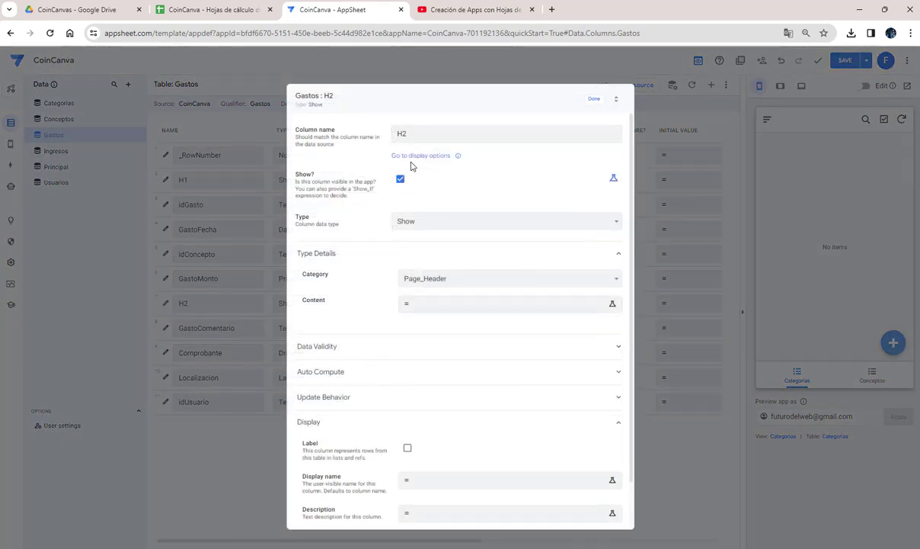
{"action": "left_click", "coordinate": [437, 304]}
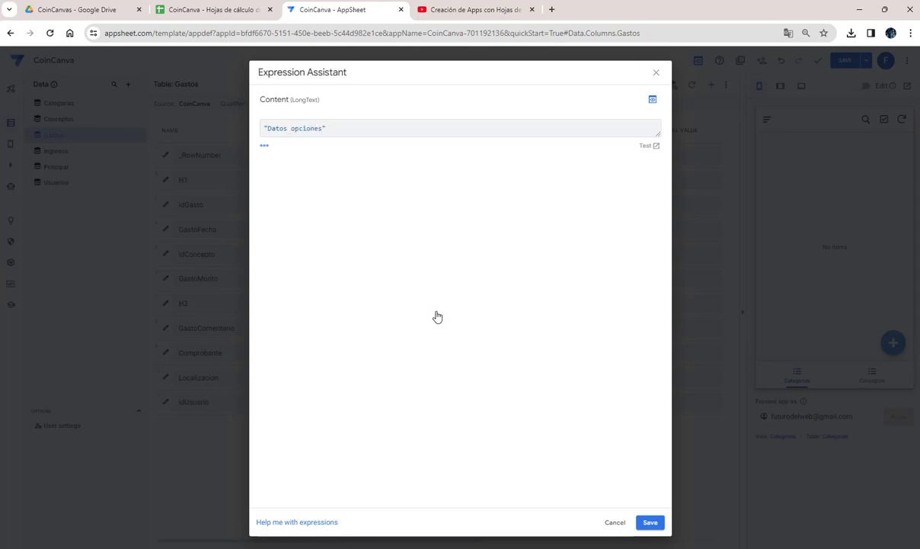
{"action": "key", "text": "BackSpace"}
{"action": "type", "text": "s"}
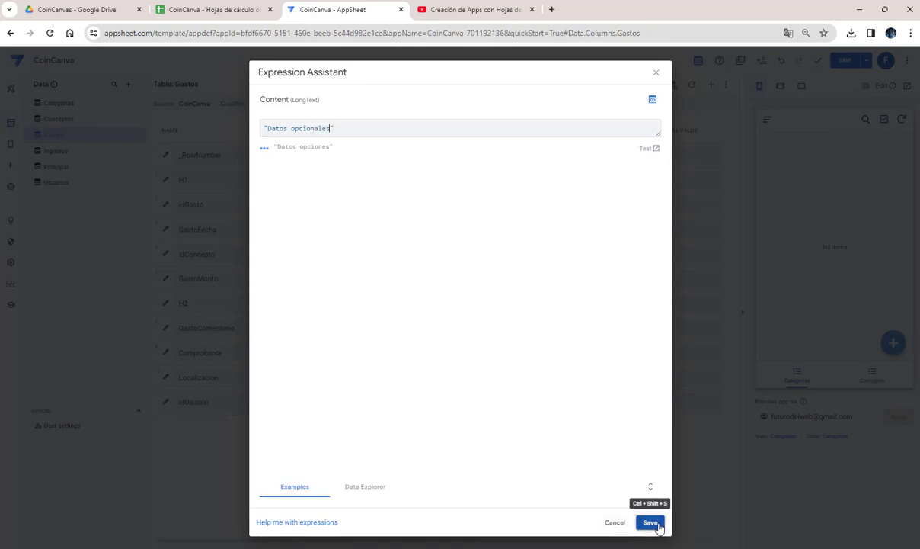
{"action": "left_click", "coordinate": [651, 521]}
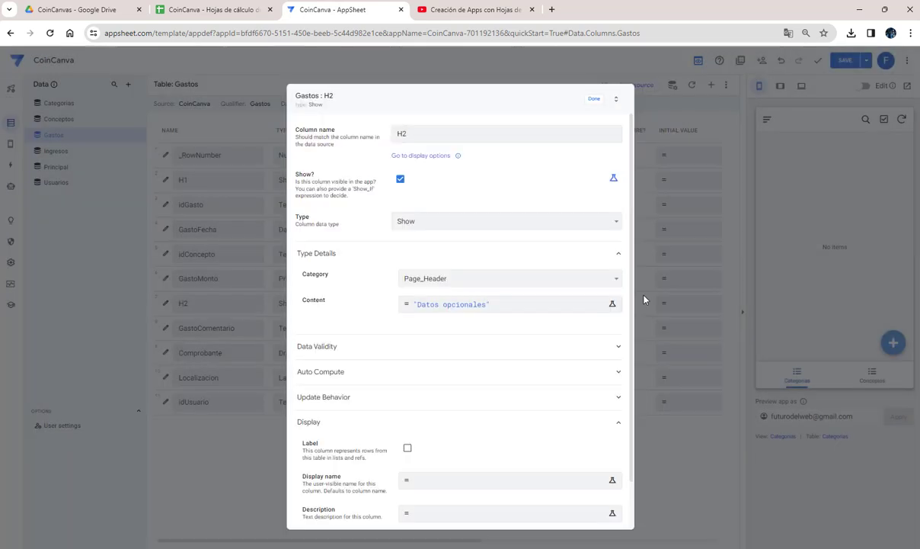
{"action": "left_click", "coordinate": [594, 101]}
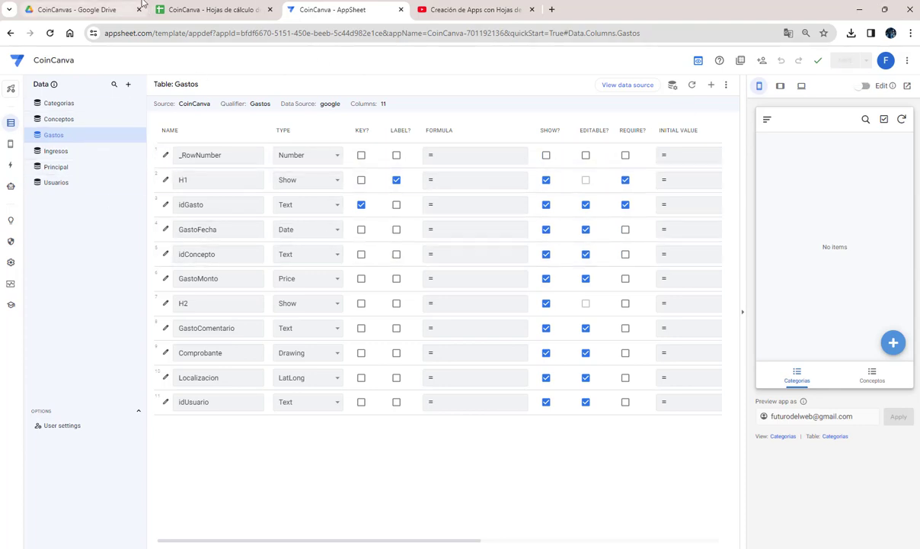
{"action": "left_click", "coordinate": [217, 10]}
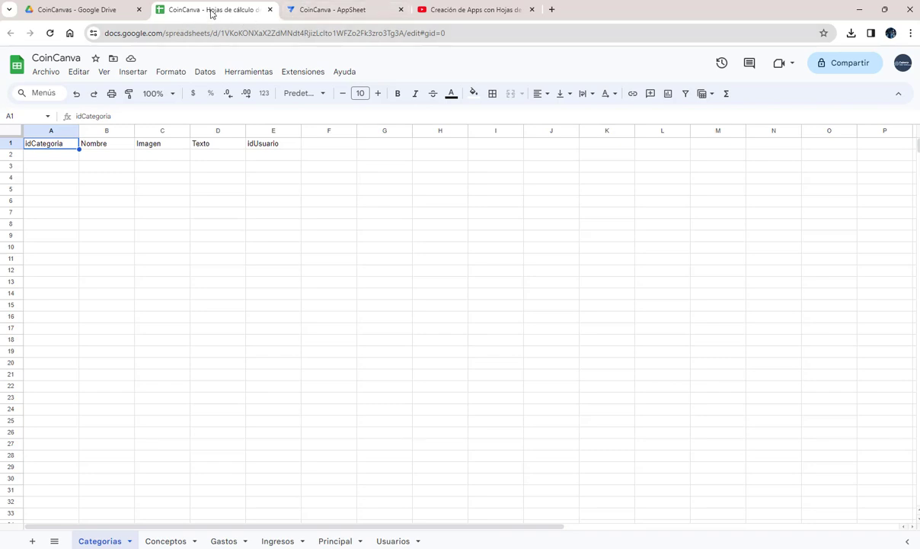
{"action": "left_click", "coordinate": [318, 10]}
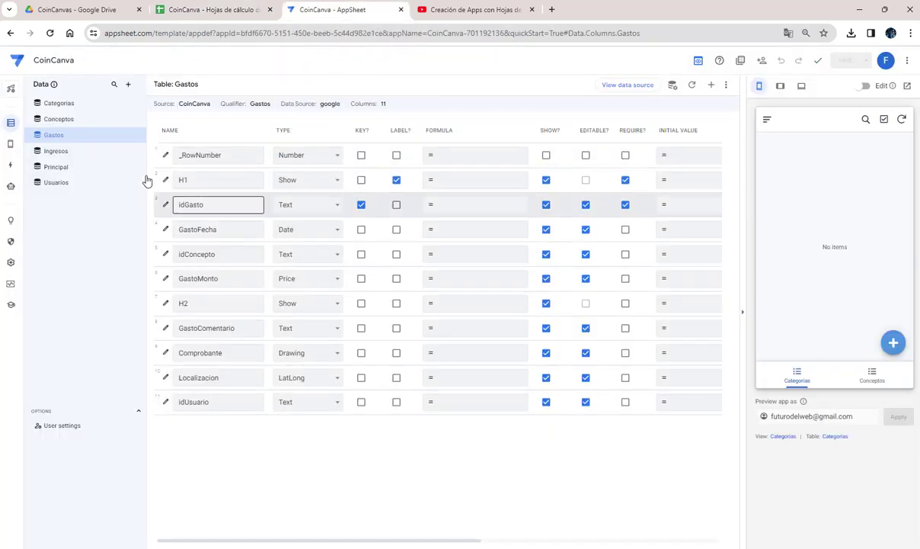
{"action": "left_click", "coordinate": [216, 7]}
{"action": "left_click", "coordinate": [340, 11]}
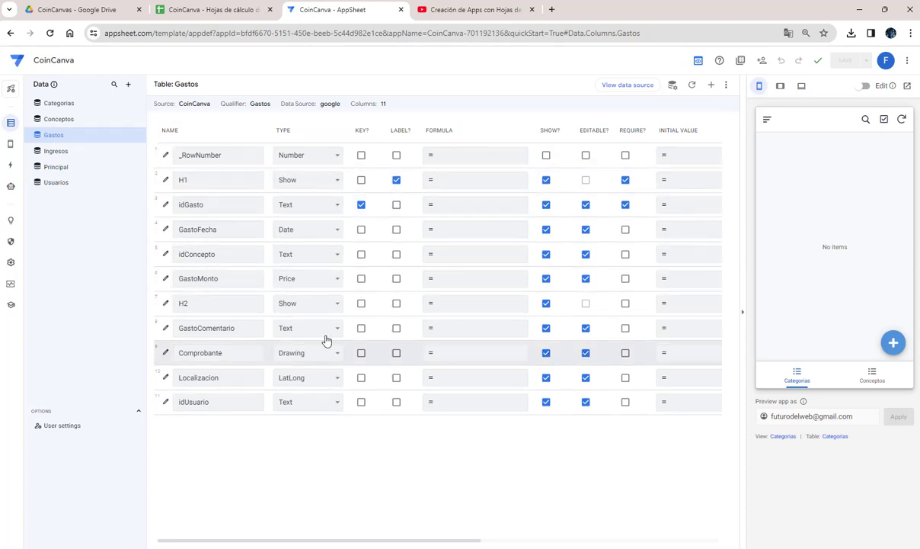
{"action": "left_click", "coordinate": [217, 9]}
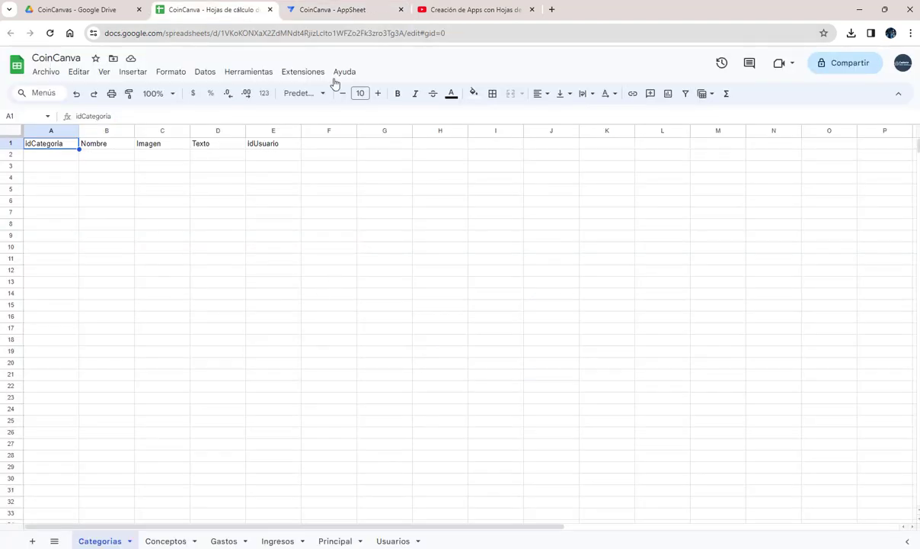
{"action": "left_click", "coordinate": [350, 12]}
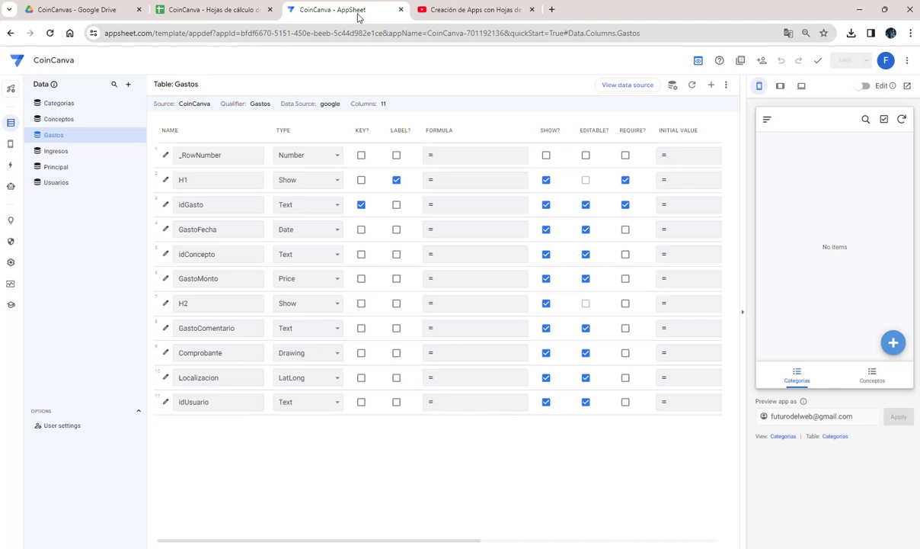